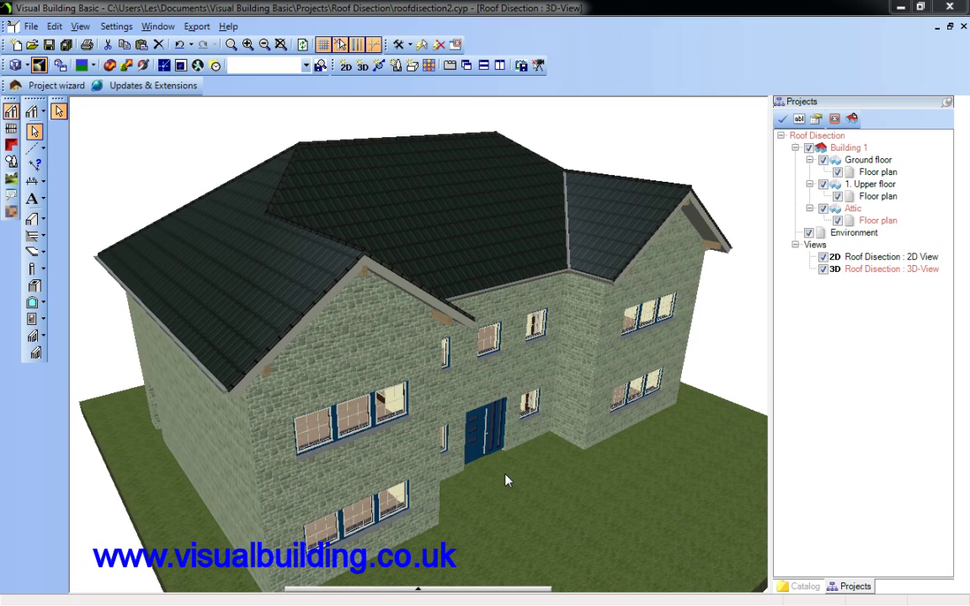
# - Raise the camera, make the Attic the current floor, and orbit the house
pyautogui.moveTo(506, 478); pyautogui.dragTo(769, 187)
pyautogui.rightClick(854, 211)
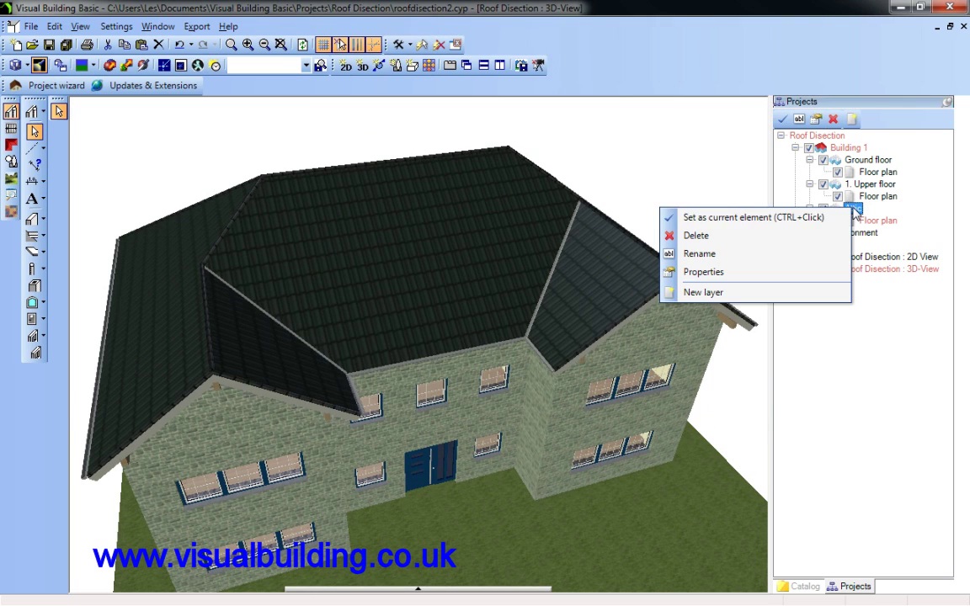
pyautogui.click(813, 218)
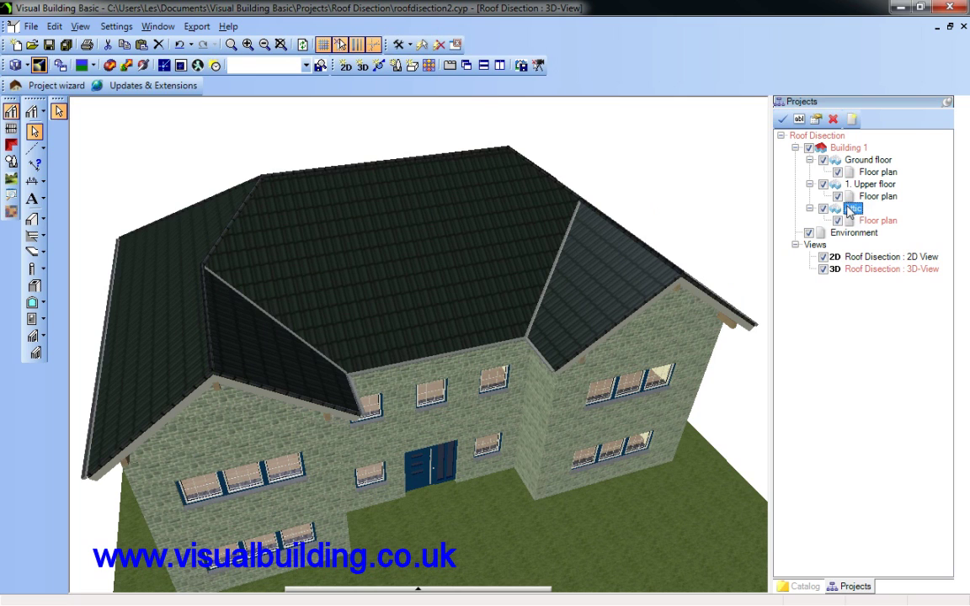
pyautogui.moveTo(606, 173); pyautogui.dragTo(365, 202)
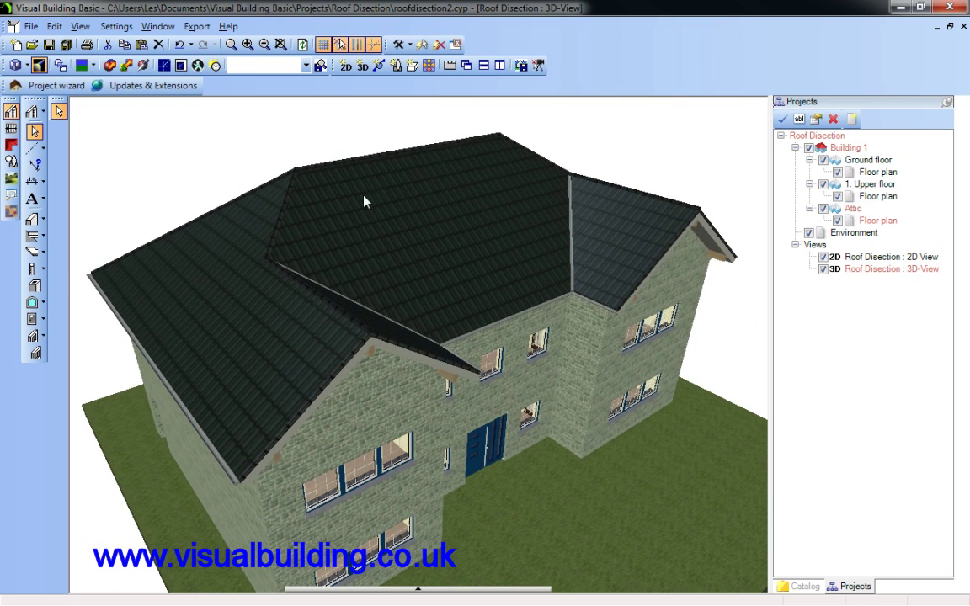
# - Hide the roof cladding under Roof constructions > Roof in the Visibility settings
pyautogui.rightClick(407, 205)
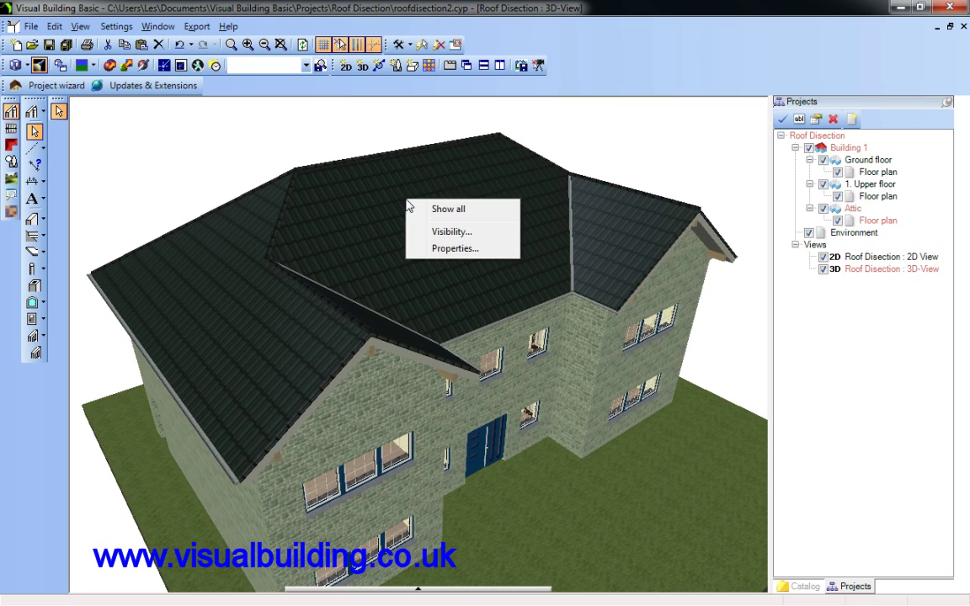
pyautogui.click(453, 232)
pyautogui.click(423, 278)
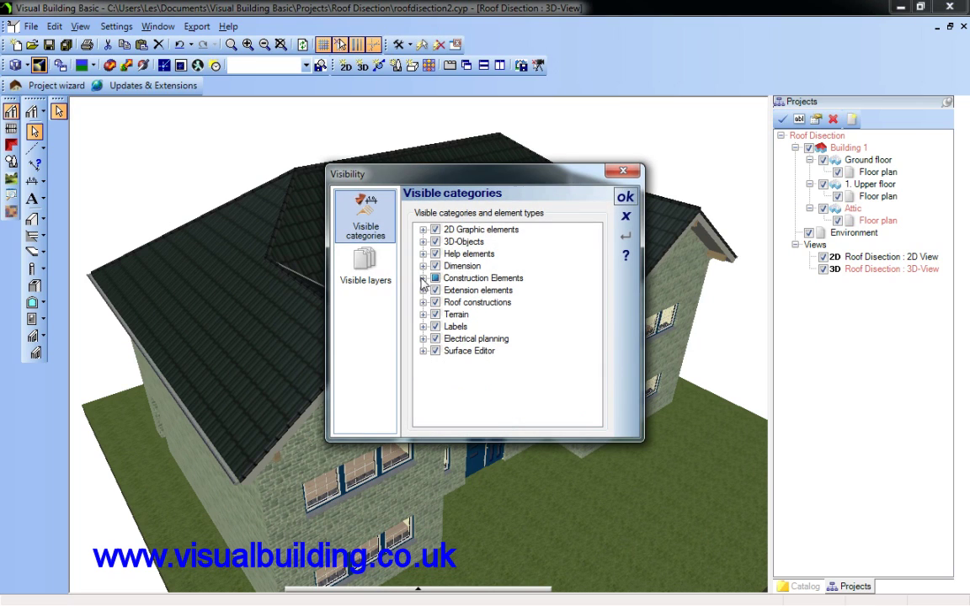
pyautogui.click(423, 290)
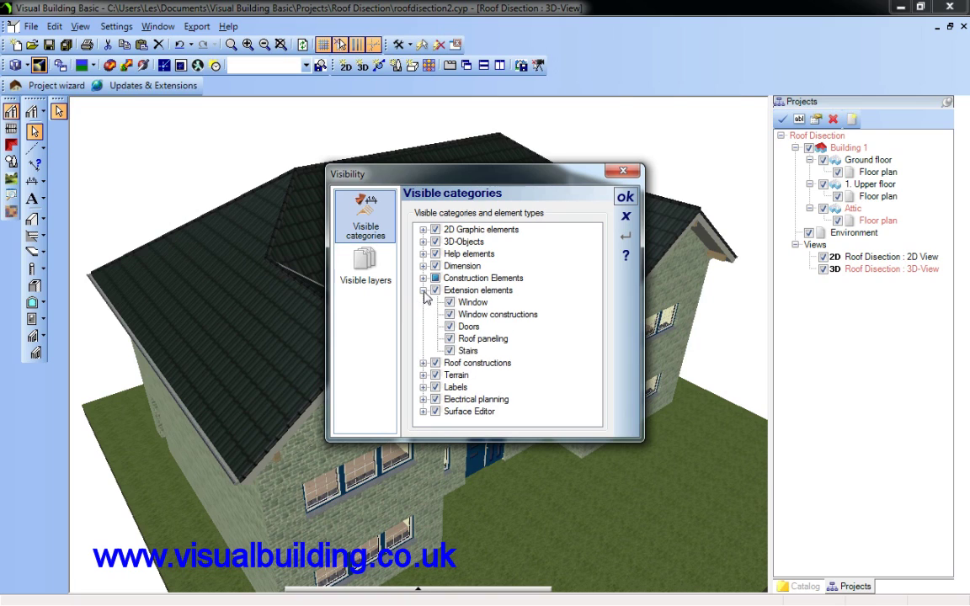
pyautogui.click(424, 363)
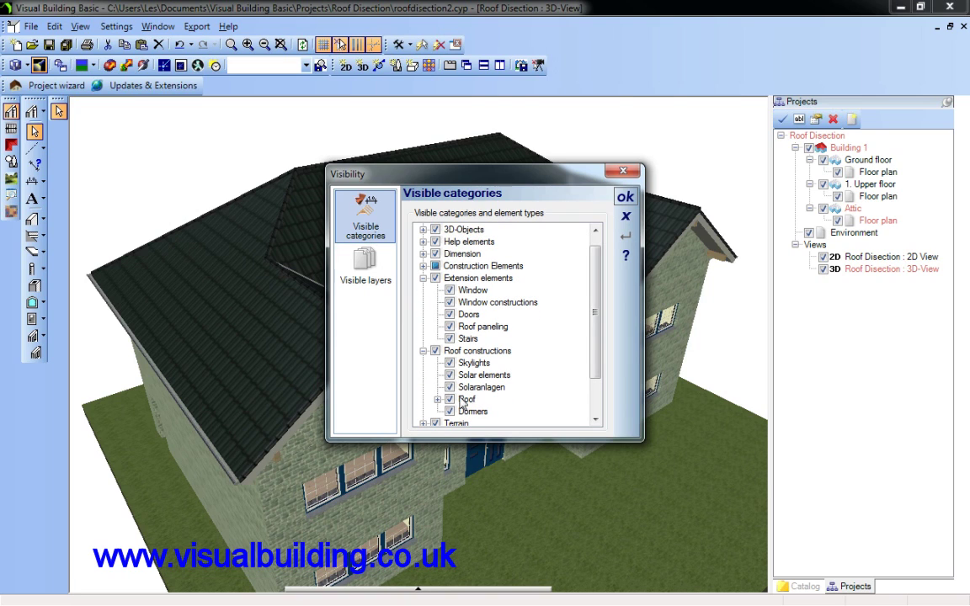
pyautogui.click(438, 399)
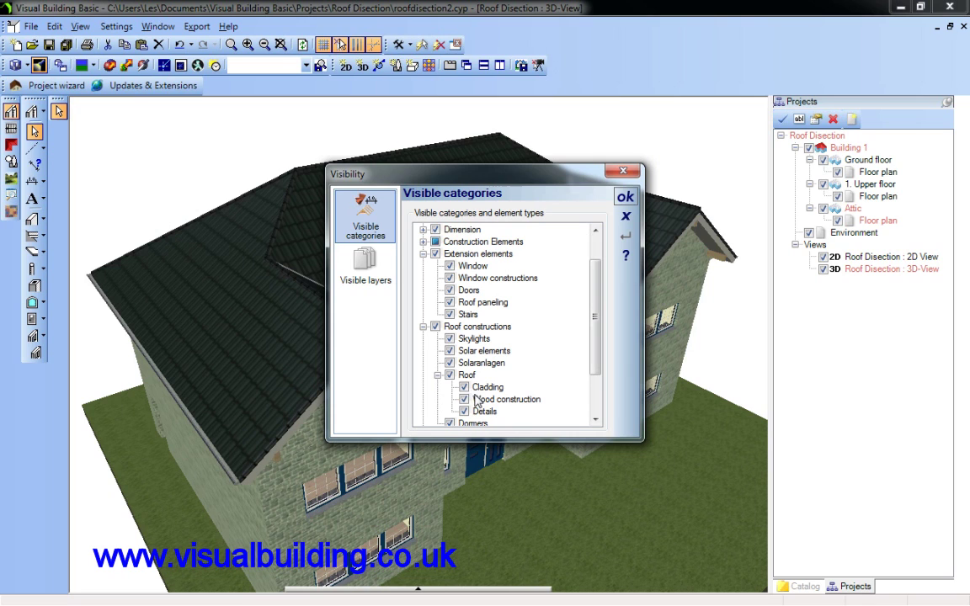
pyautogui.click(464, 387)
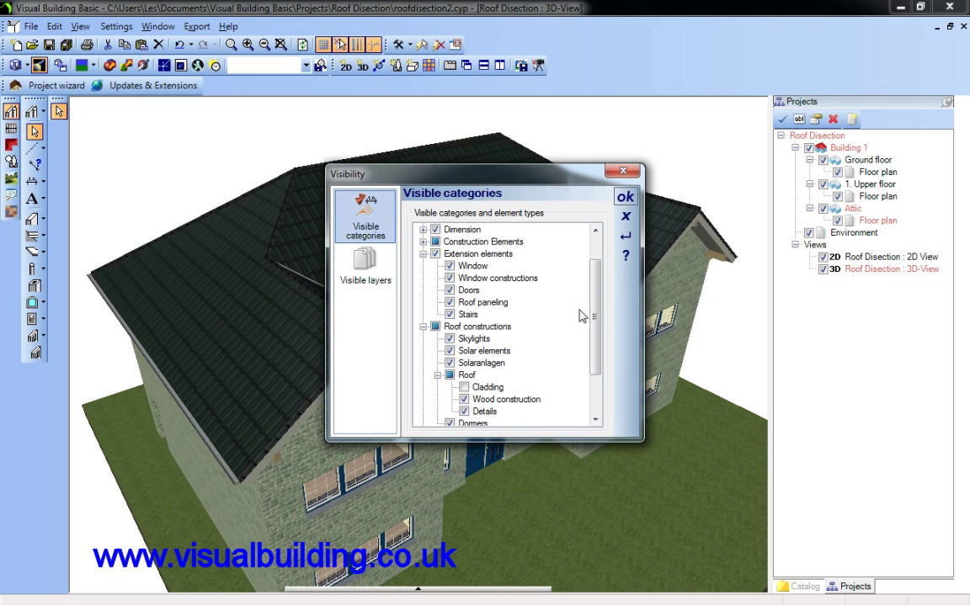
pyautogui.click(625, 198)
# - Hide the roof's wood construction in the Visibility settings
pyautogui.rightClick(279, 145)
pyautogui.click(290, 176)
pyautogui.click(596, 414)
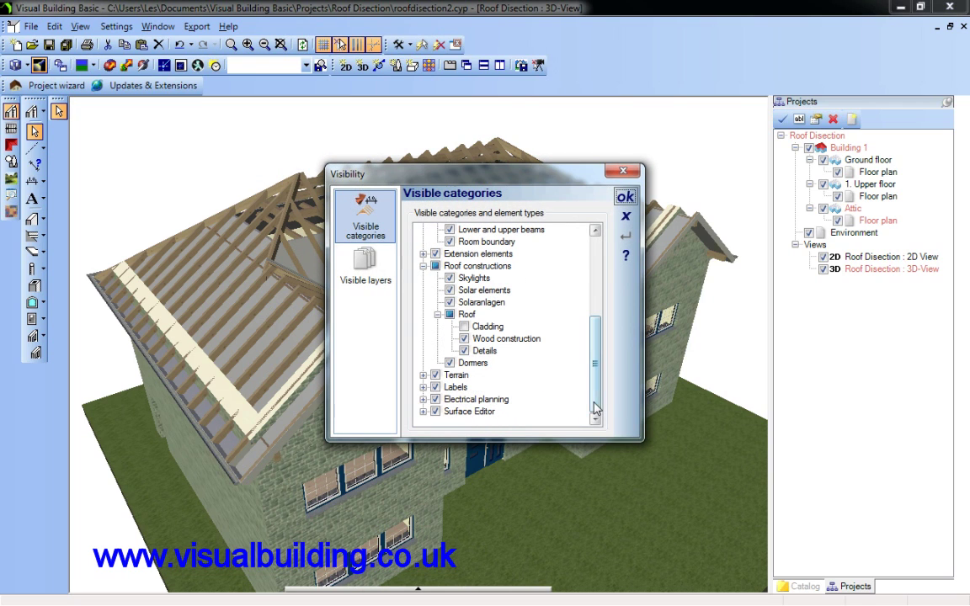
pyautogui.click(464, 340)
pyautogui.click(625, 196)
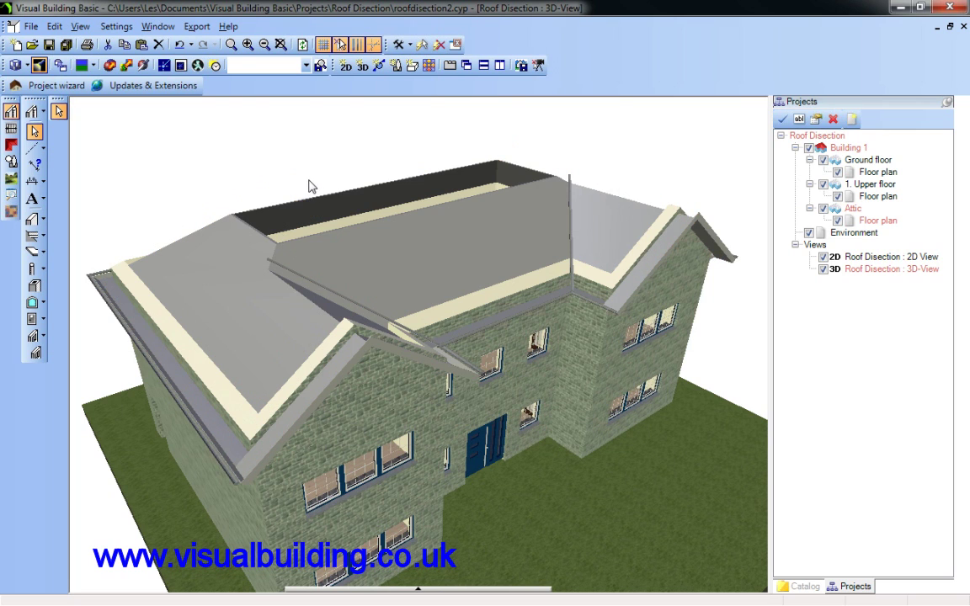
# - Hide the roof details, leaving only bare grey roof surfaces
pyautogui.rightClick(308, 185)
pyautogui.click(333, 210)
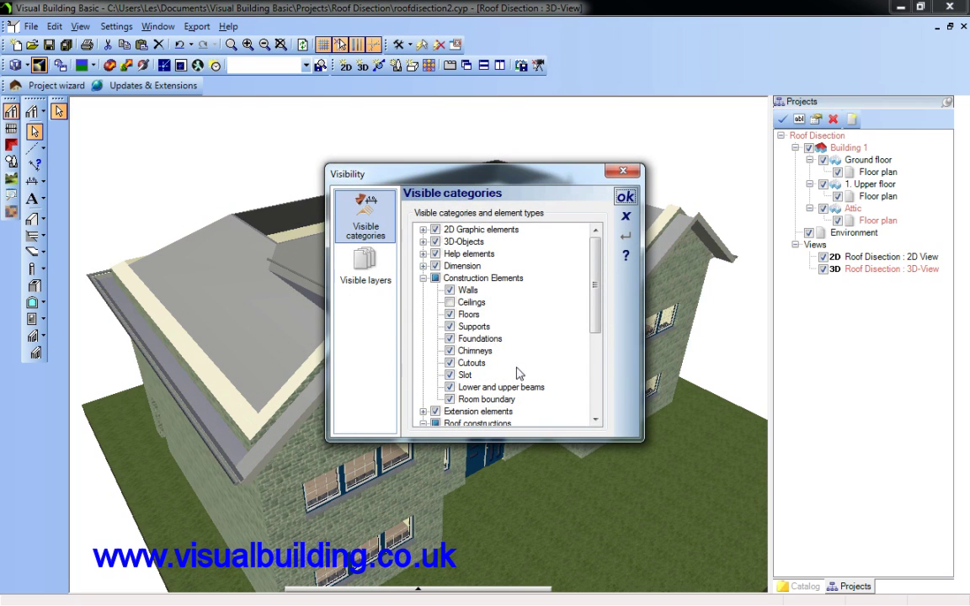
pyautogui.scroll(-5, 552, 374)
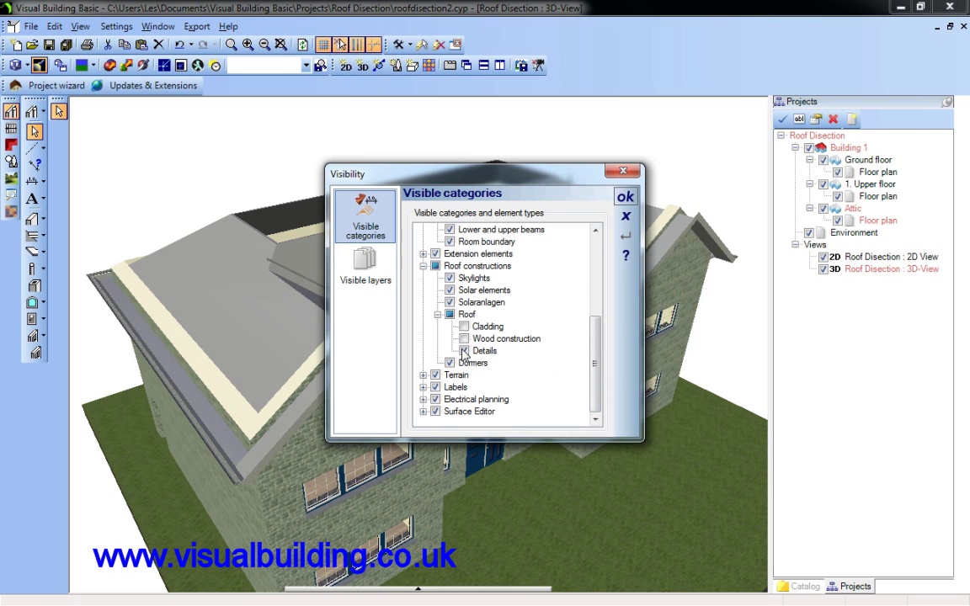
pyautogui.click(625, 196)
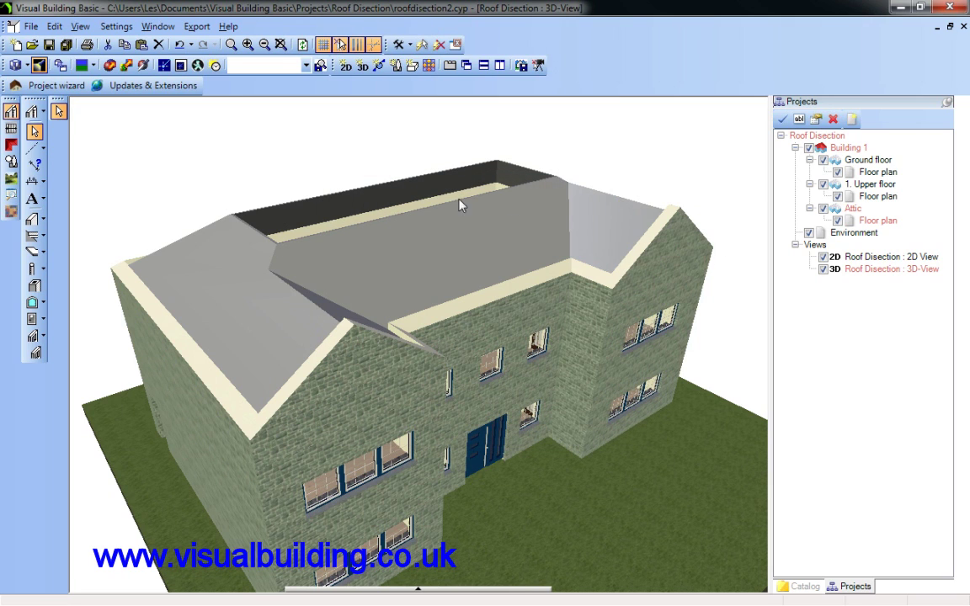
# - Re-check the whole Roof group in Visibility so cladding, wood construction and details return
pyautogui.rightClick(329, 162)
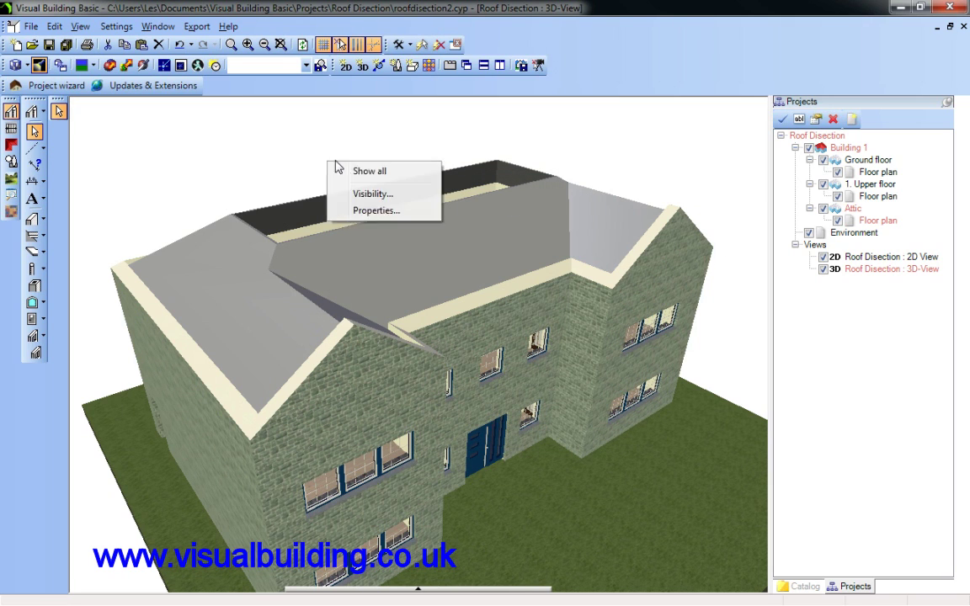
pyautogui.click(376, 196)
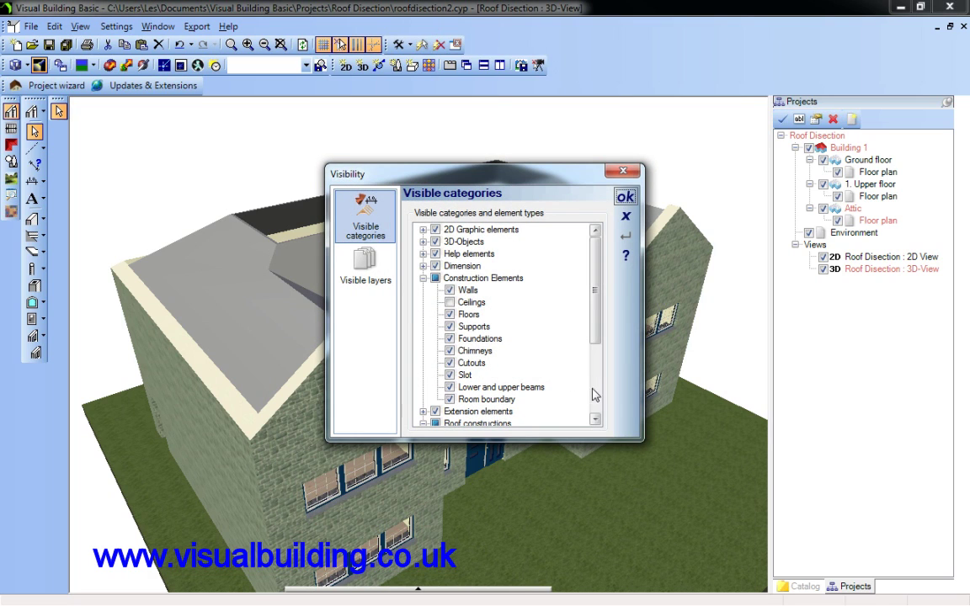
pyautogui.scroll(-4, 489, 357)
pyautogui.click(450, 350)
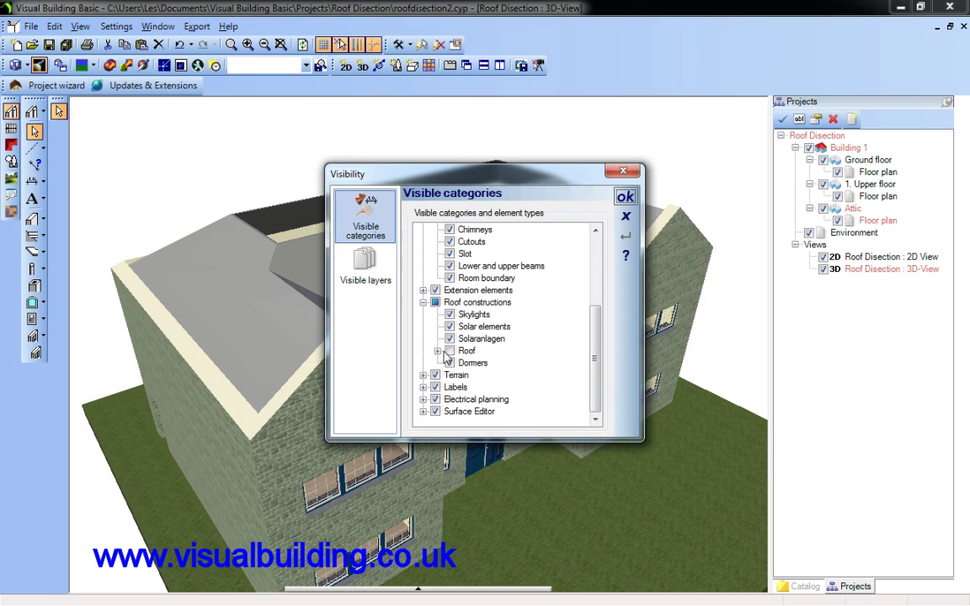
pyautogui.click(438, 352)
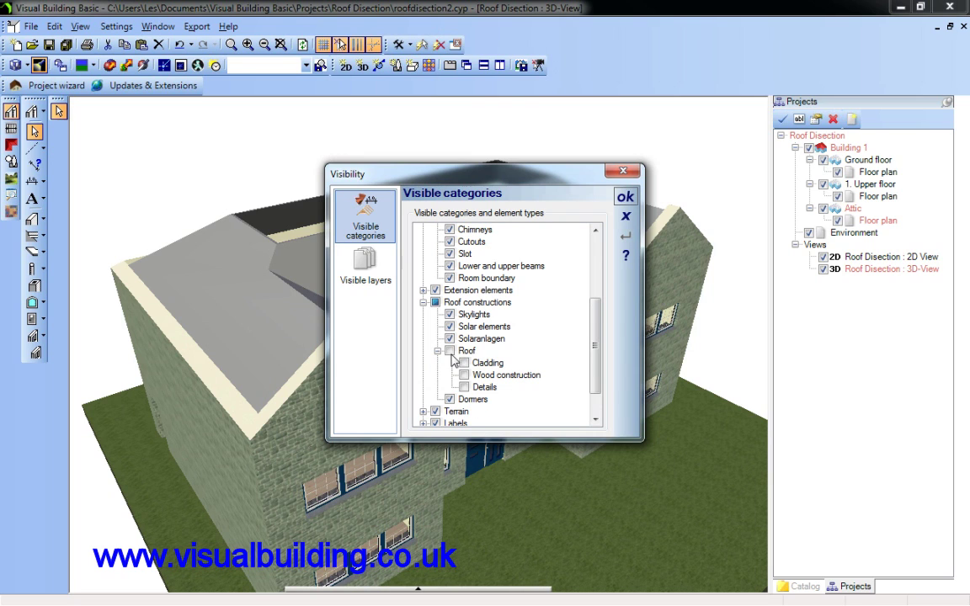
pyautogui.click(450, 351)
pyautogui.click(625, 196)
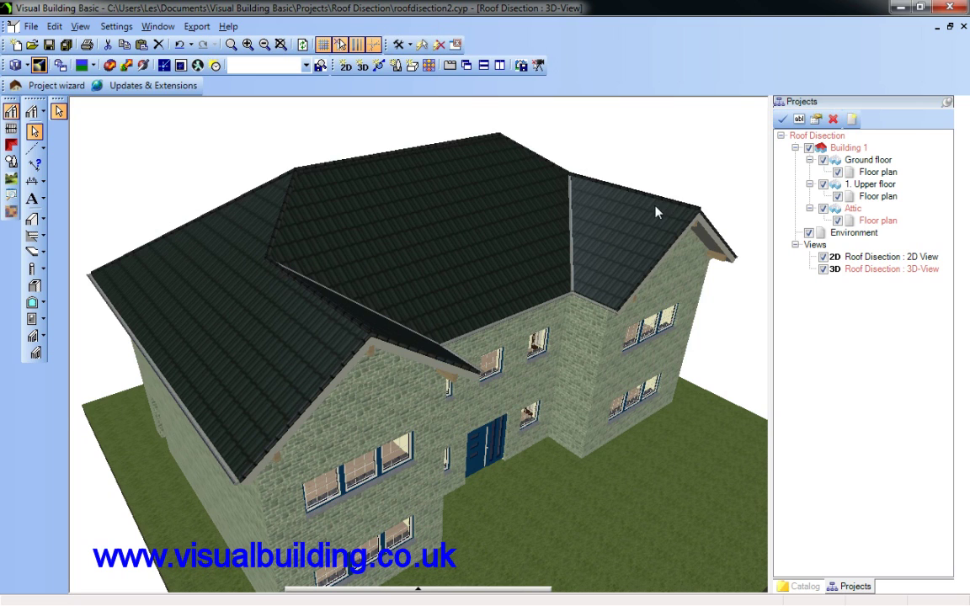
# - Browse the catalog's Materials > Glass folder to the white glass materials
pyautogui.moveTo(659, 205)
pyautogui.mouseDown()
pyautogui.moveTo(678, 178)
pyautogui.moveTo(663, 178)
pyautogui.moveTo(669, 193)
pyautogui.mouseUp()
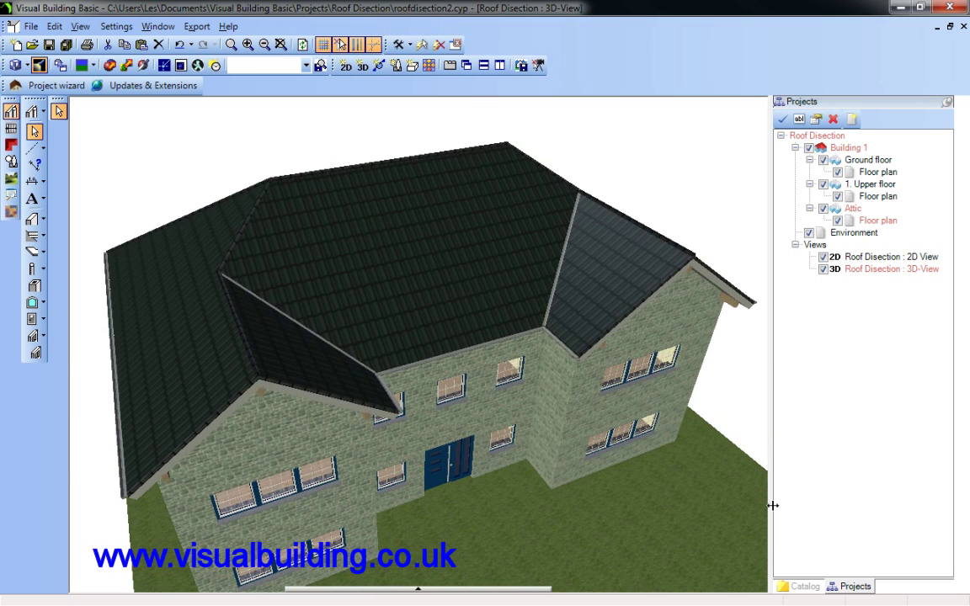
pyautogui.click(800, 586)
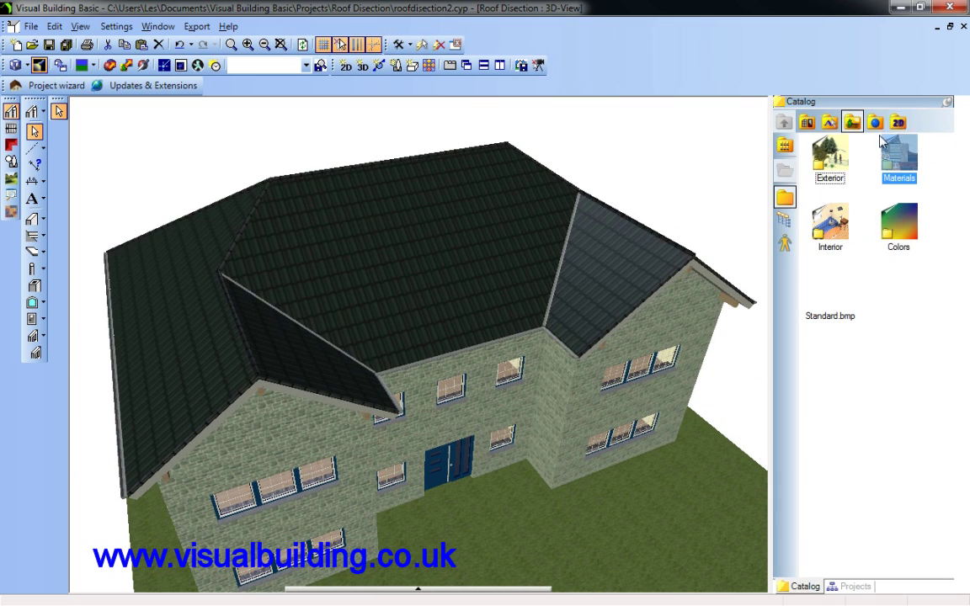
pyautogui.doubleClick(898, 157)
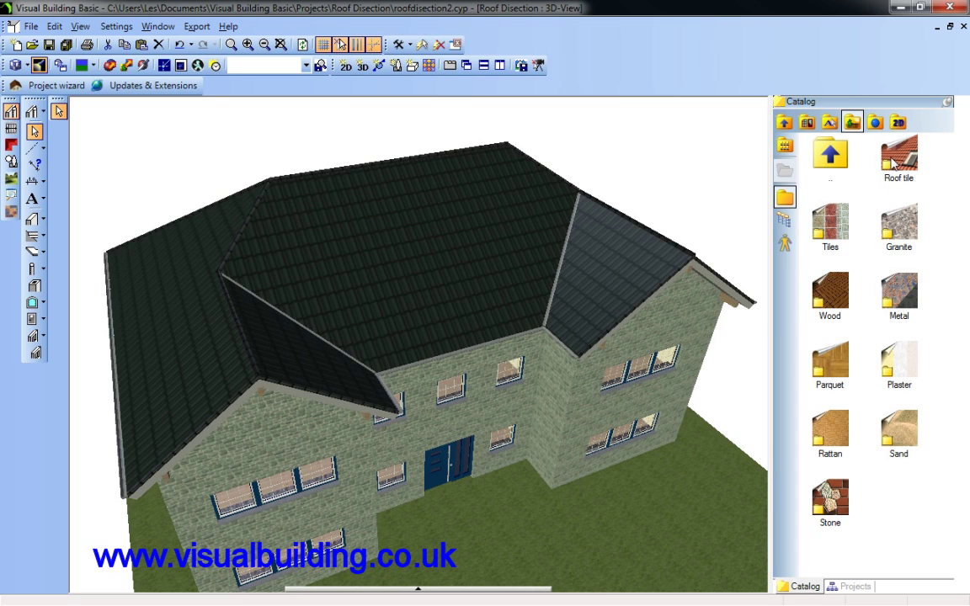
pyautogui.click(875, 122)
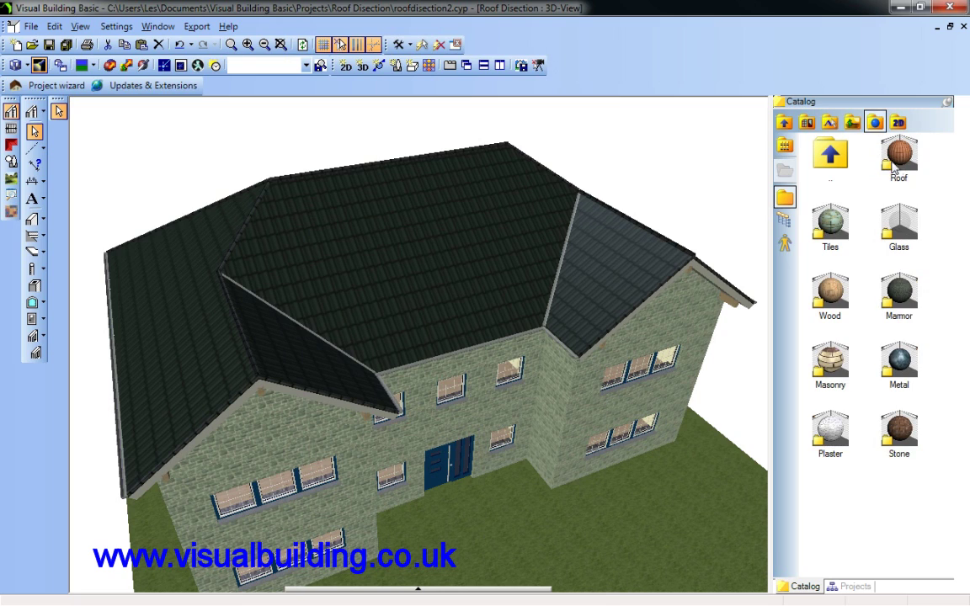
pyautogui.doubleClick(899, 223)
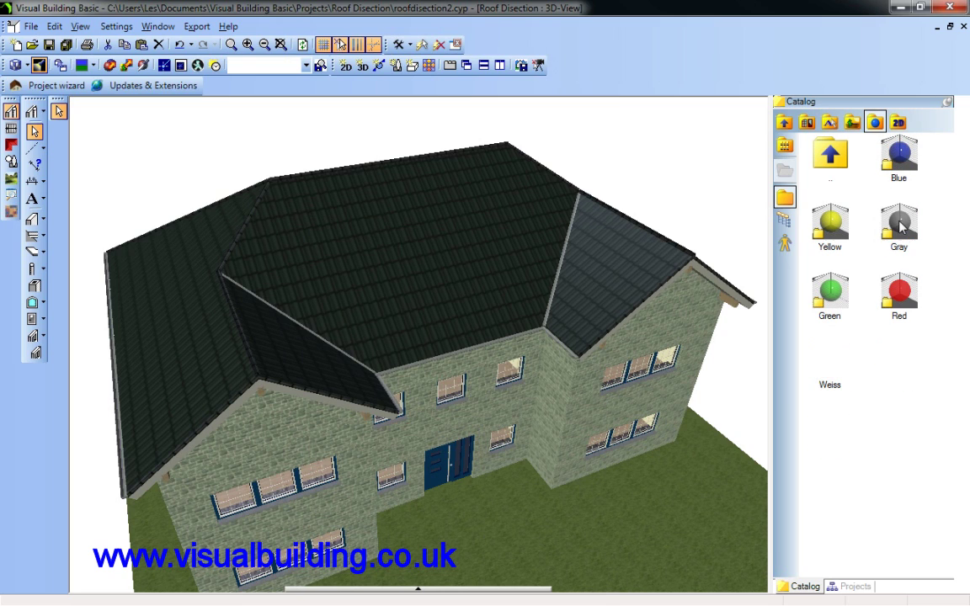
pyautogui.doubleClick(839, 363)
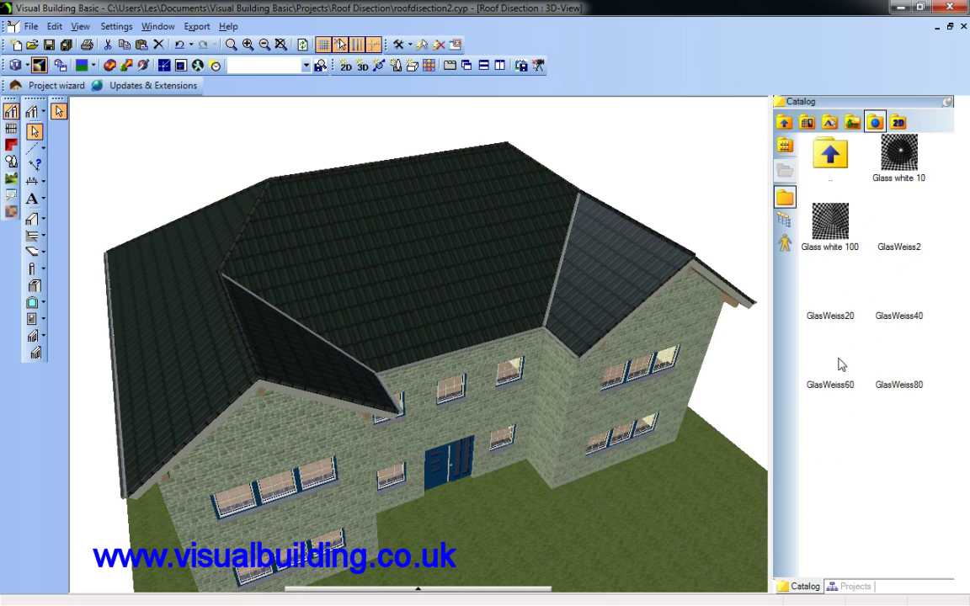
# - Select Glass white 100 and review its properties in the Material Editor
pyautogui.click(844, 226)
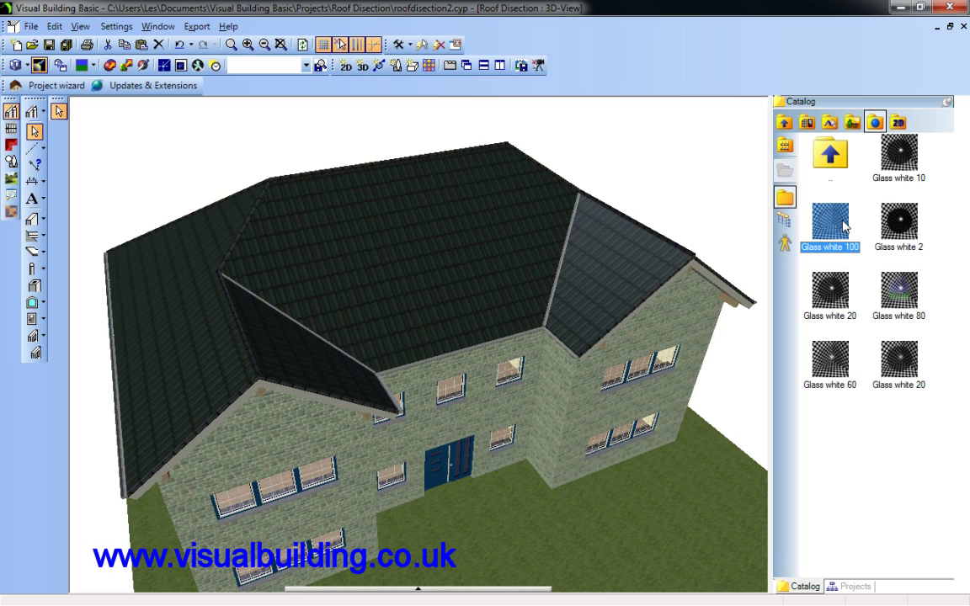
pyautogui.doubleClick(845, 225)
pyautogui.press('Escape')
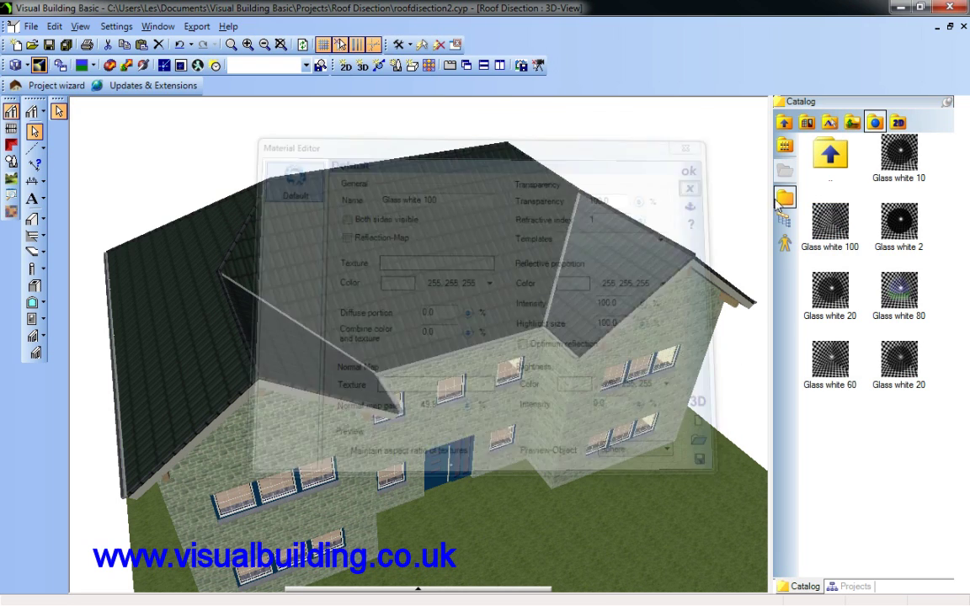
# - Apply Glass white 100 to the roof cladding, orbit around the roof, and select it
pyautogui.moveTo(826, 228); pyautogui.dragTo(509, 235)
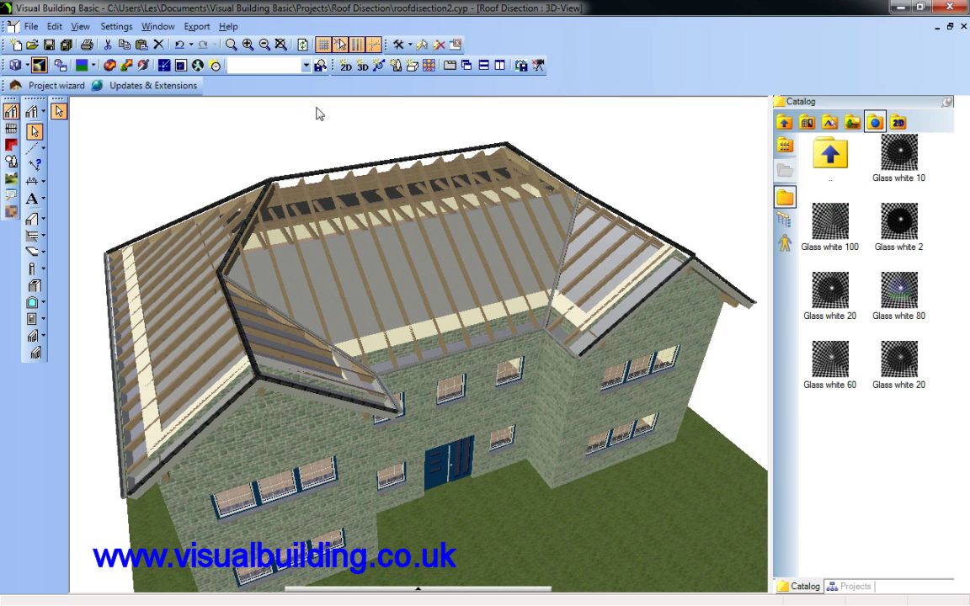
pyautogui.moveTo(235, 144); pyautogui.dragTo(256, 140)
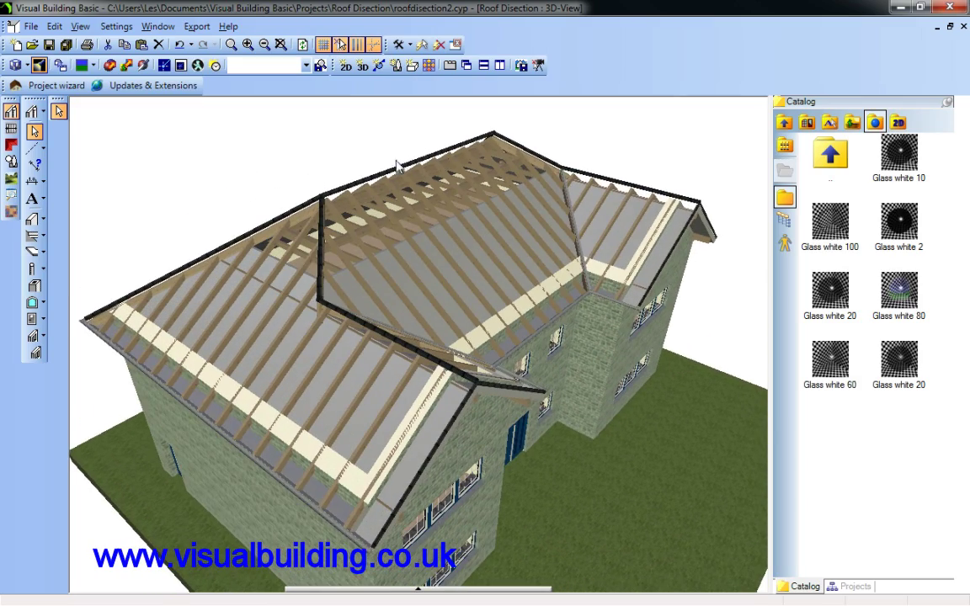
pyautogui.moveTo(402, 179); pyautogui.dragTo(353, 170)
pyautogui.rightClick(424, 227)
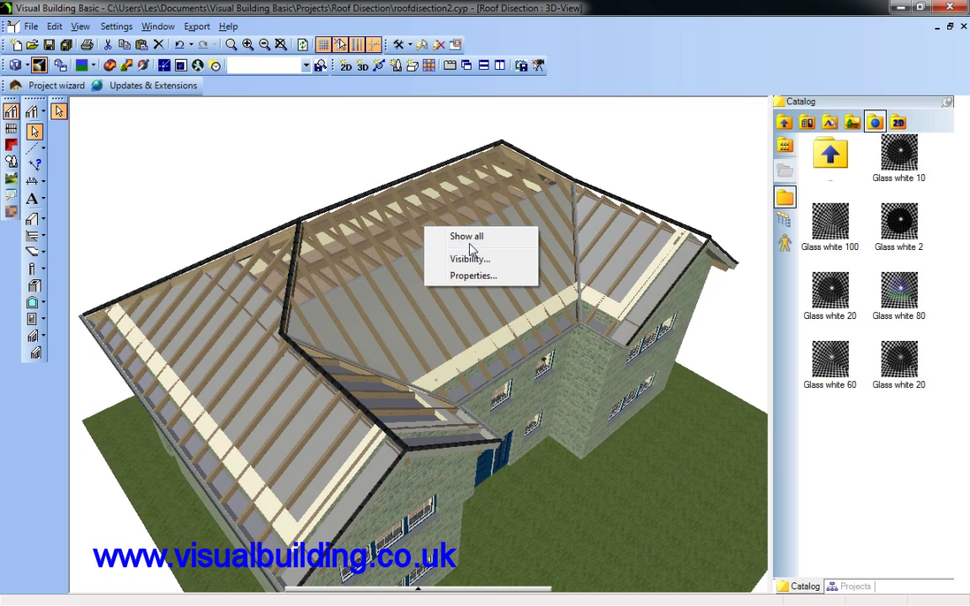
pyautogui.click(379, 160)
pyautogui.click(429, 205)
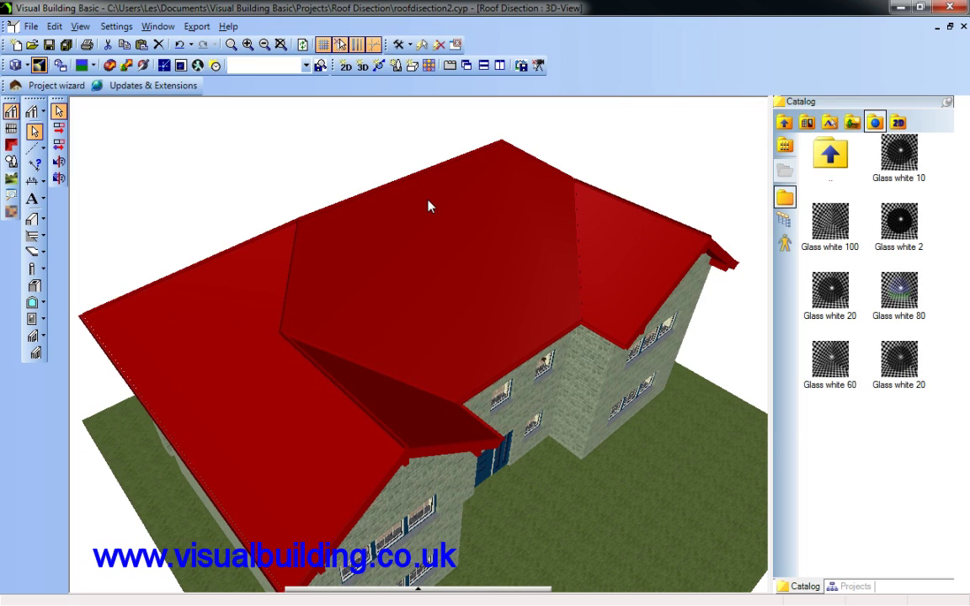
# - Turn off the valley flashing in the roof's Cladding settings
pyautogui.doubleClick(429, 206)
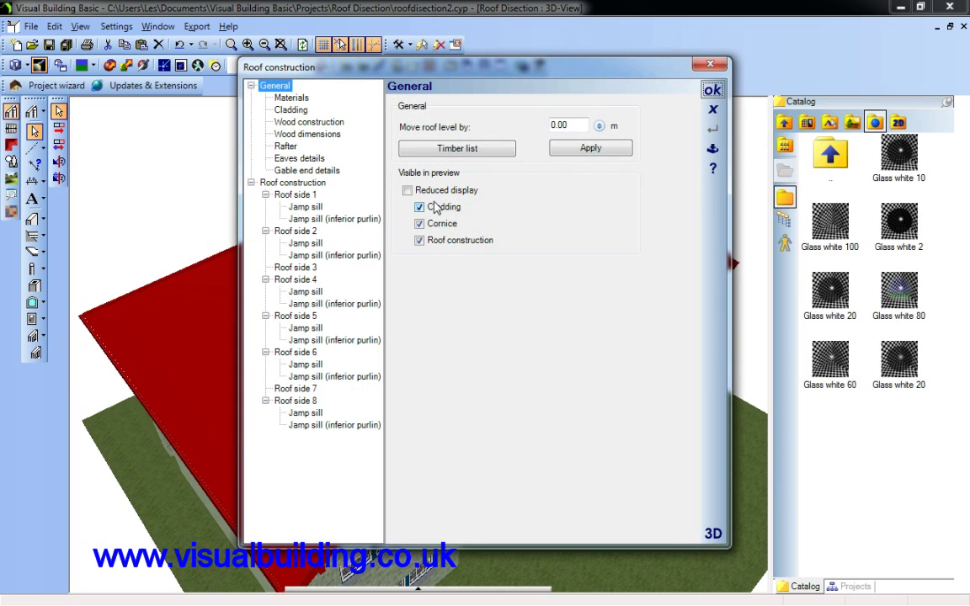
pyautogui.click(292, 110)
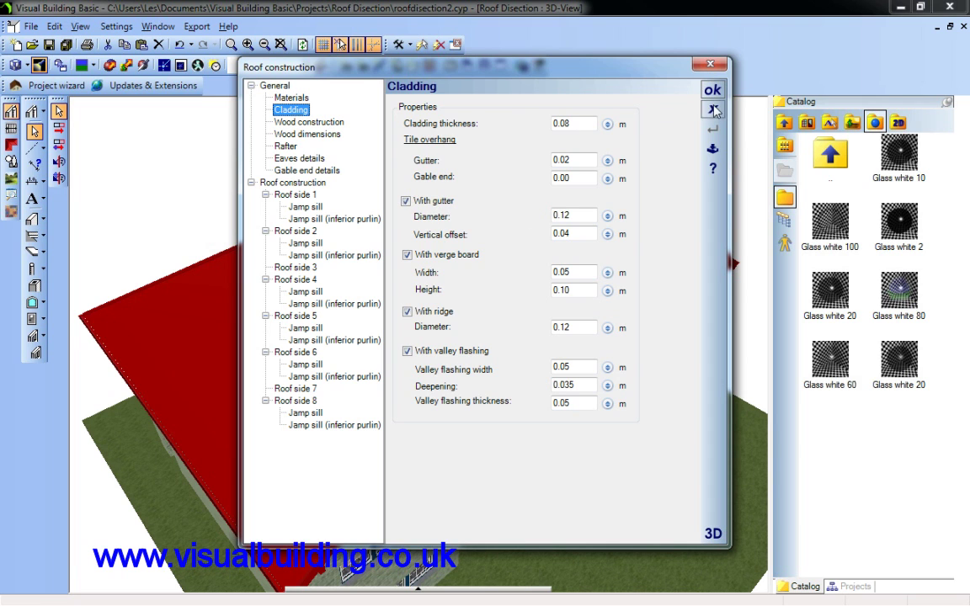
pyautogui.moveTo(564, 75); pyautogui.dragTo(751, 50)
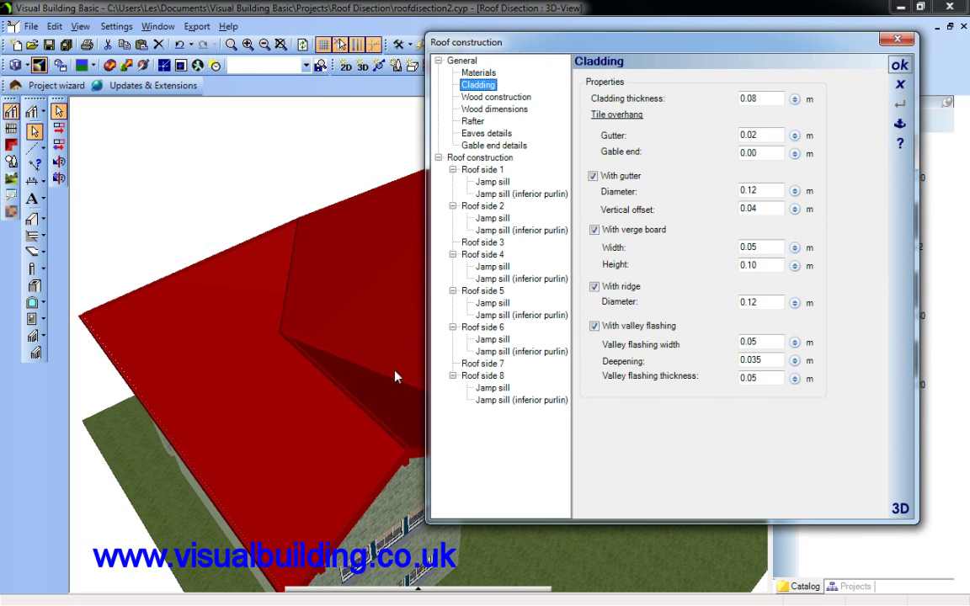
pyautogui.click(595, 326)
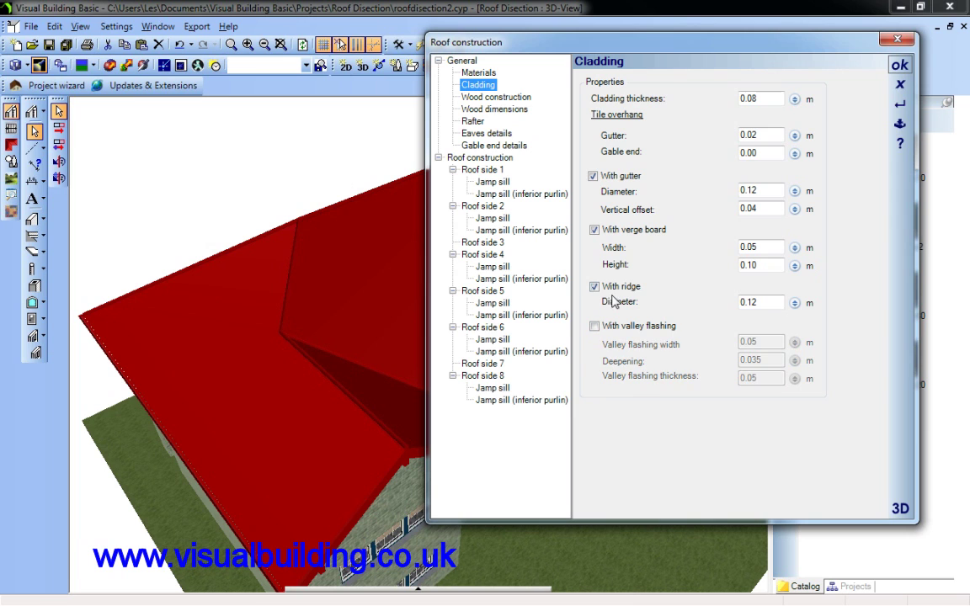
pyautogui.click(900, 65)
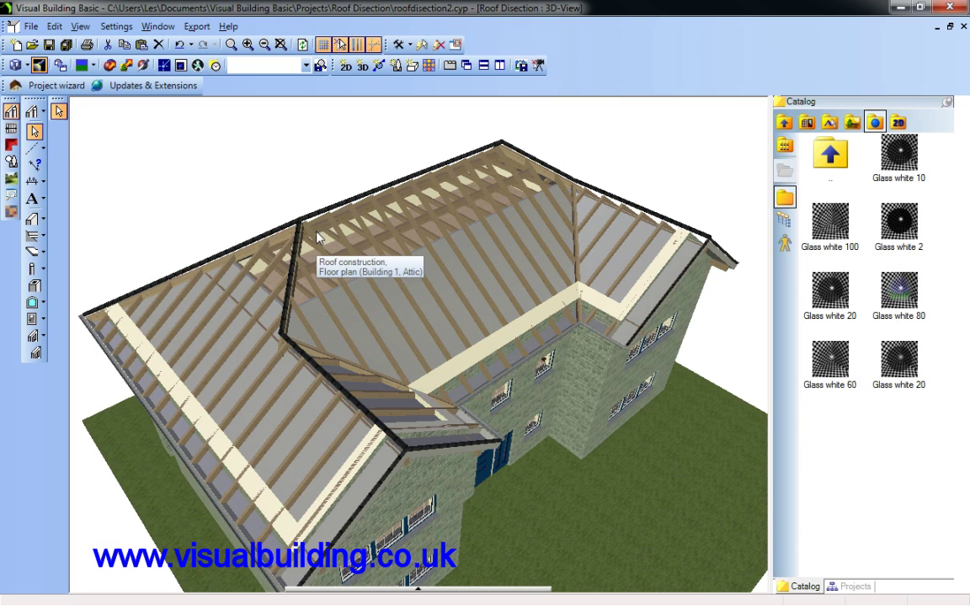
# - Turn off the ridge in the roof's Cladding settings and confirm
pyautogui.doubleClick(285, 210)
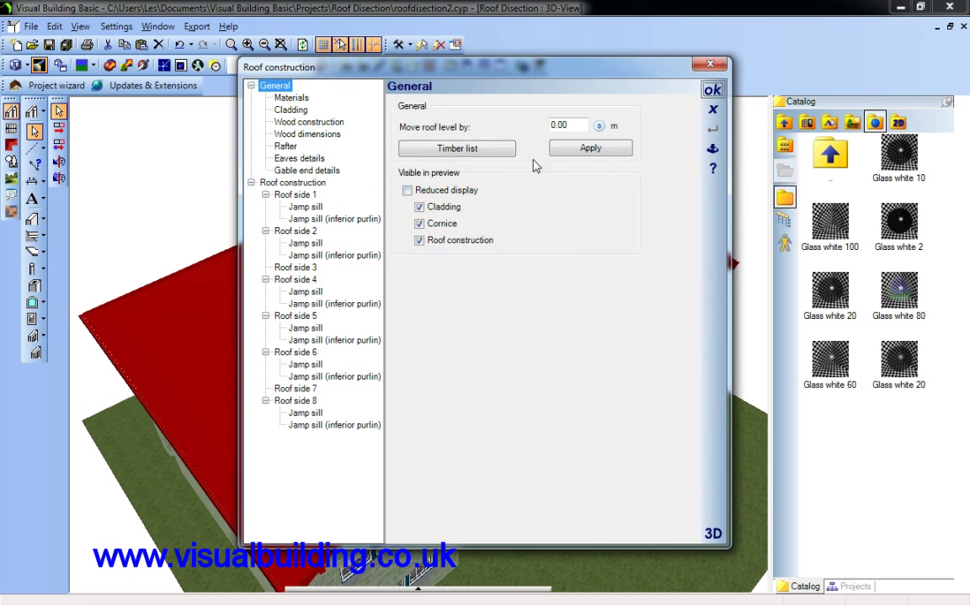
pyautogui.click(289, 109)
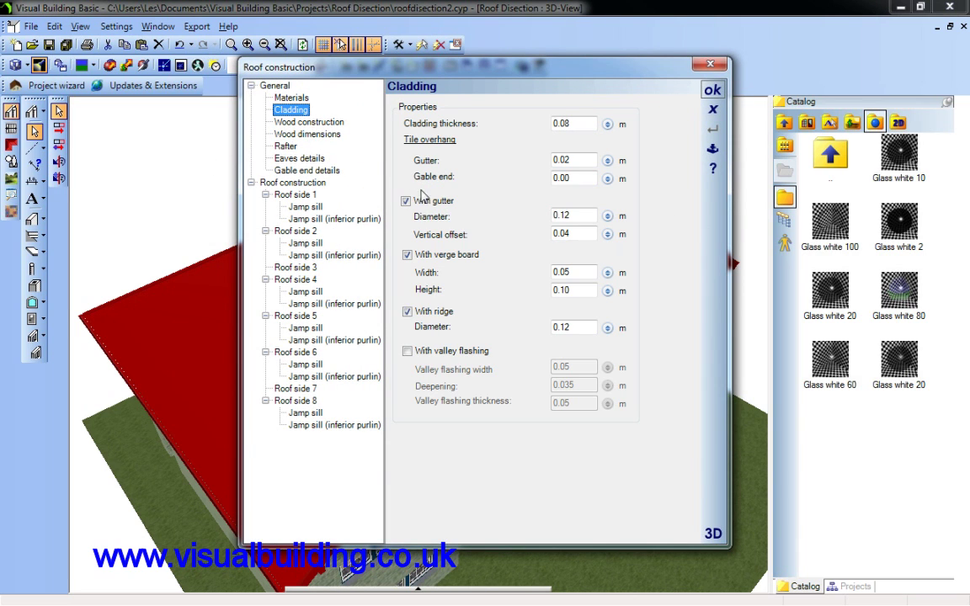
pyautogui.click(408, 313)
pyautogui.moveTo(438, 70); pyautogui.dragTo(680, 77)
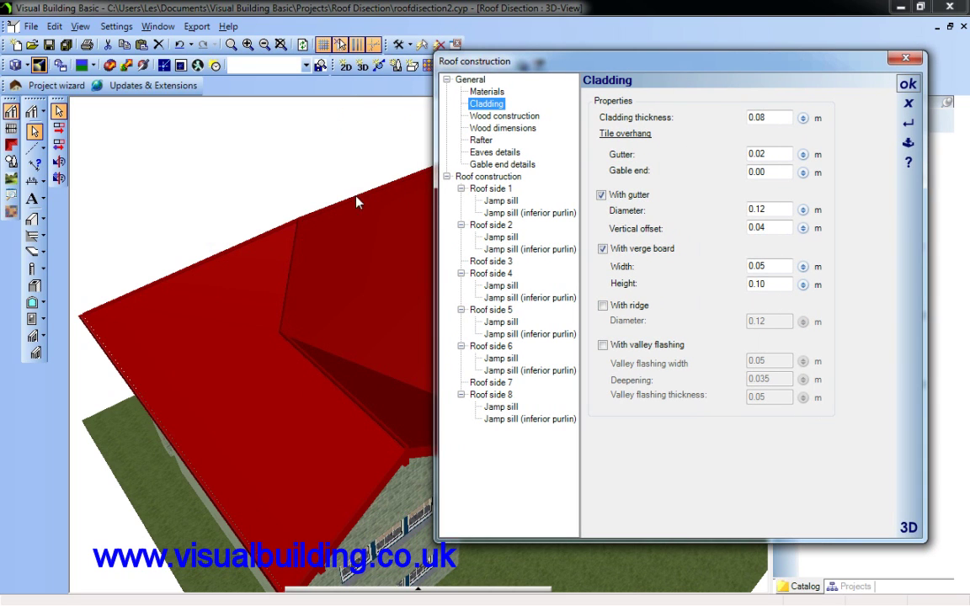
pyautogui.click(906, 85)
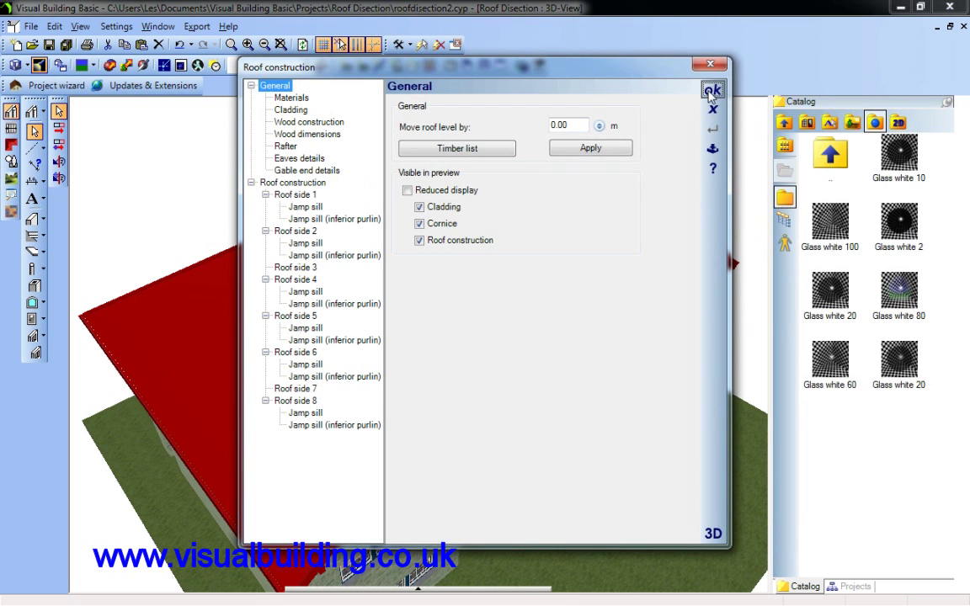
pyautogui.click(702, 94)
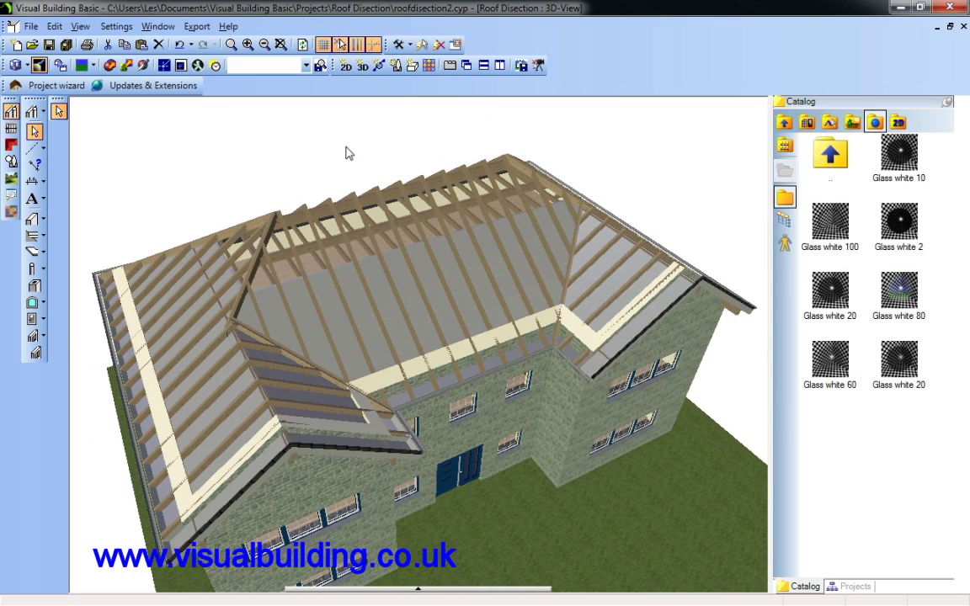
# - Remove the verge board and gutter from the roof cladding, then deselect and orbit
pyautogui.doubleClick(375, 227)
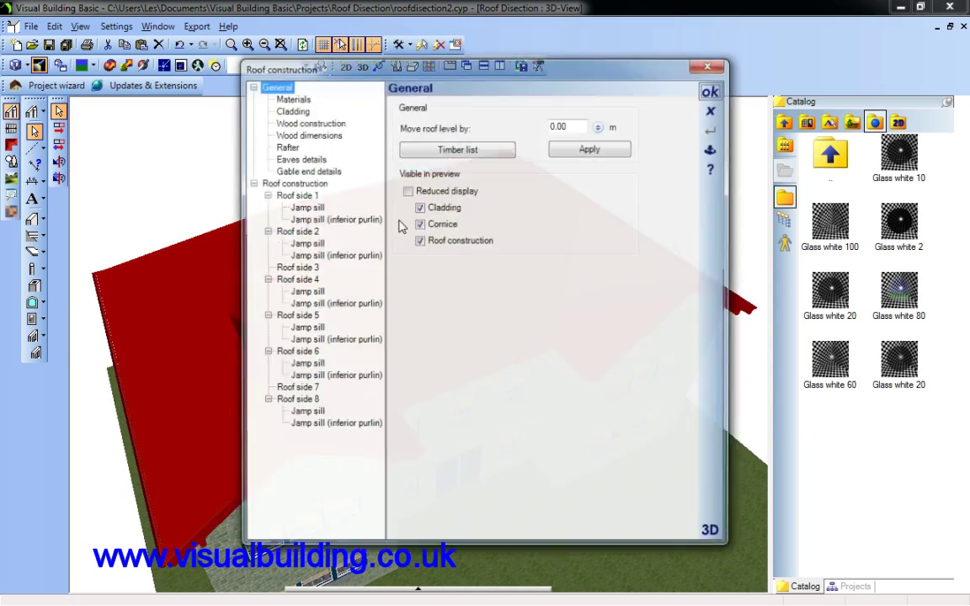
pyautogui.click(299, 110)
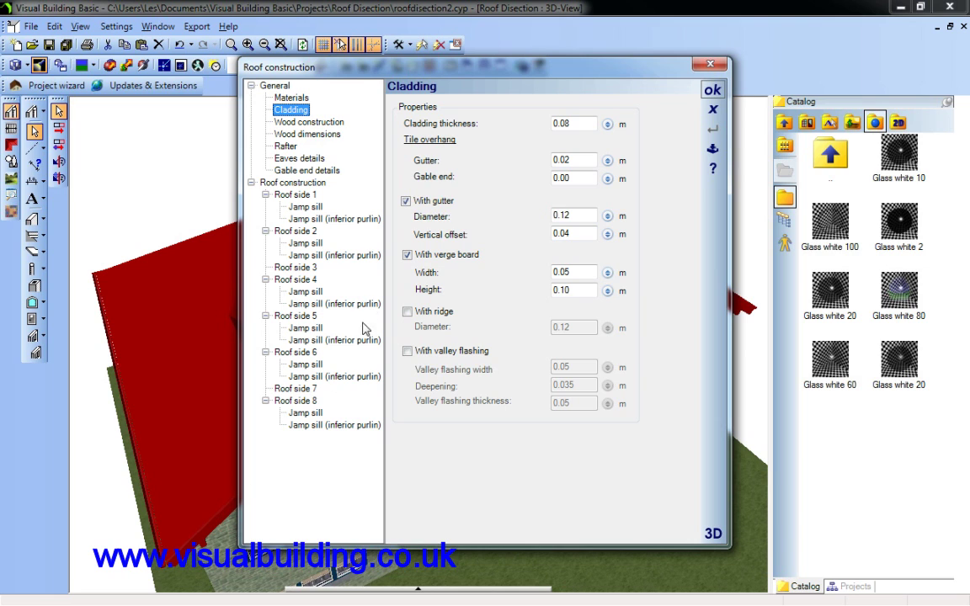
pyautogui.click(408, 255)
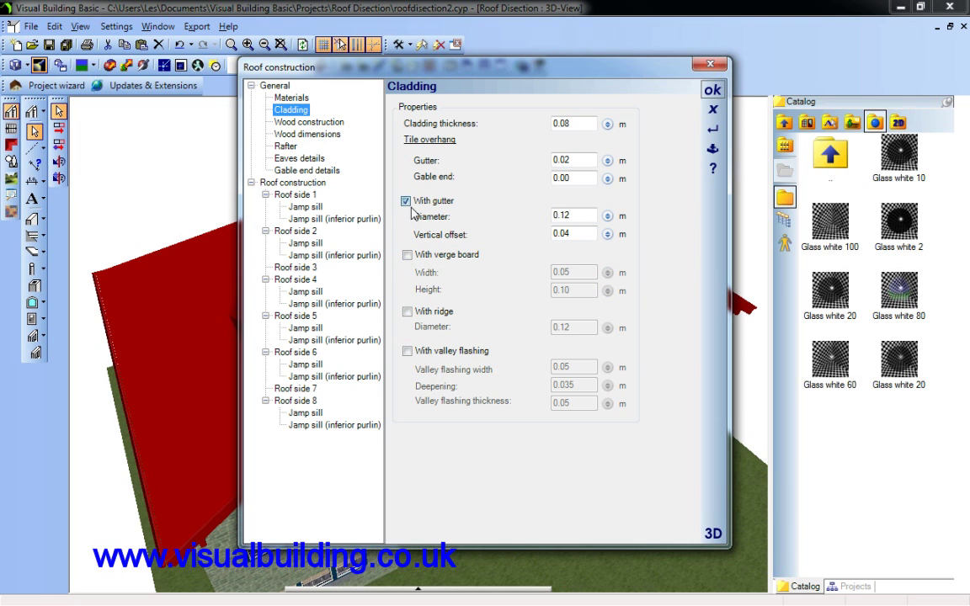
pyautogui.click(406, 201)
pyautogui.click(712, 91)
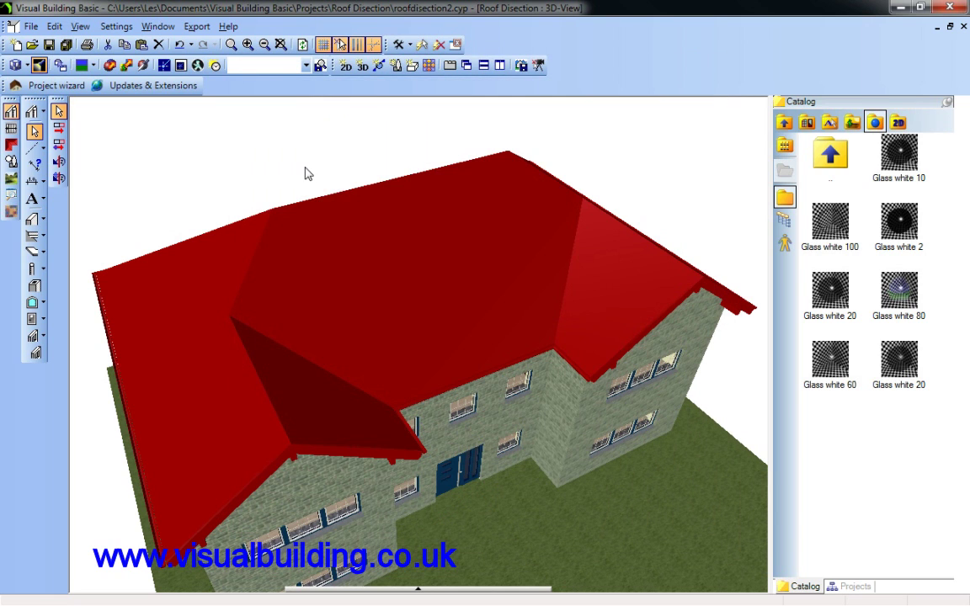
pyautogui.click(218, 172)
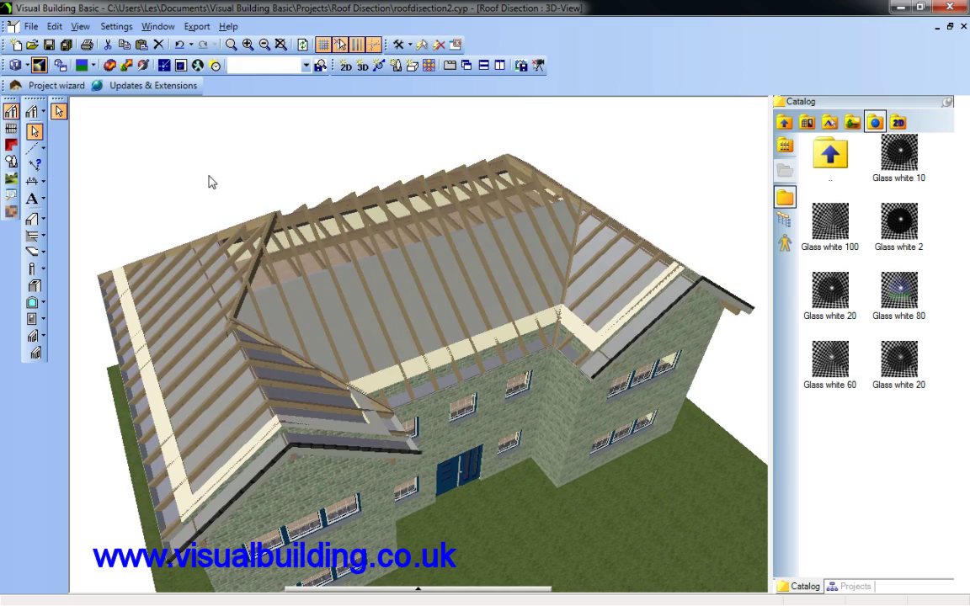
pyautogui.moveTo(210, 182)
pyautogui.mouseDown()
pyautogui.moveTo(234, 162)
pyautogui.moveTo(193, 171)
pyautogui.moveTo(208, 190)
pyautogui.moveTo(227, 186)
pyautogui.moveTo(210, 185)
pyautogui.mouseUp()
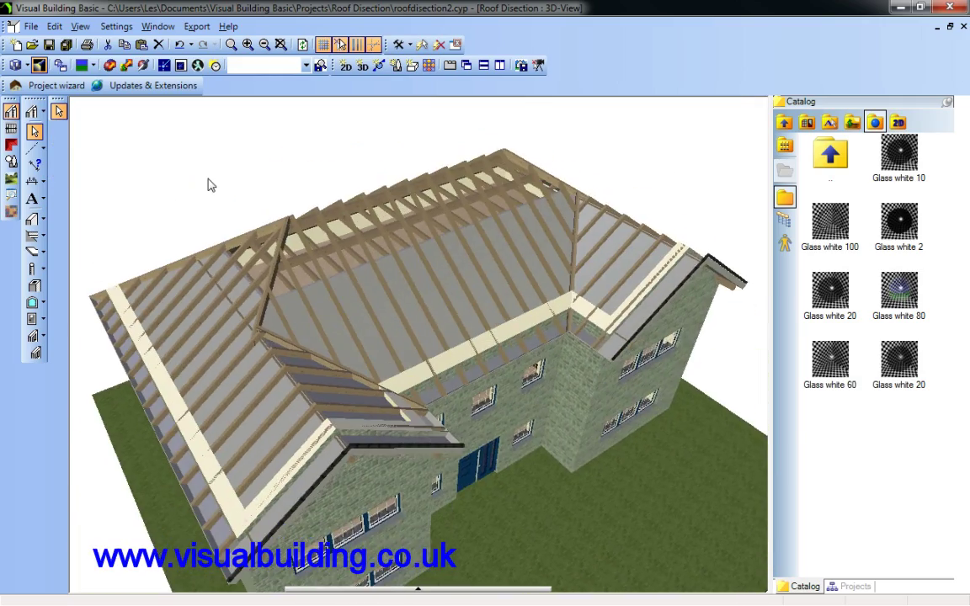
# - Turn on the ridge purlin in Wood construction and close the roof settings
pyautogui.doubleClick(405, 264)
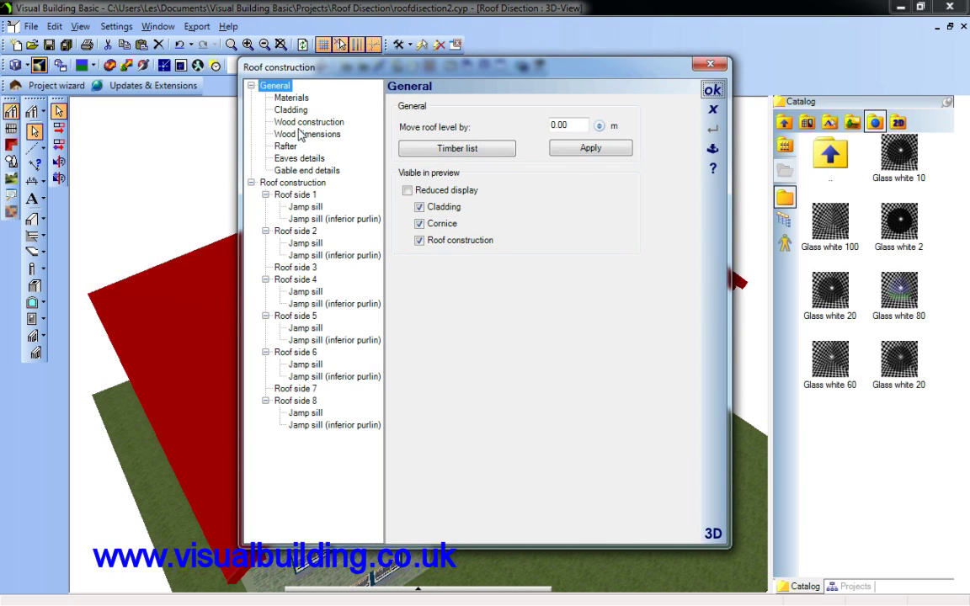
pyautogui.click(304, 122)
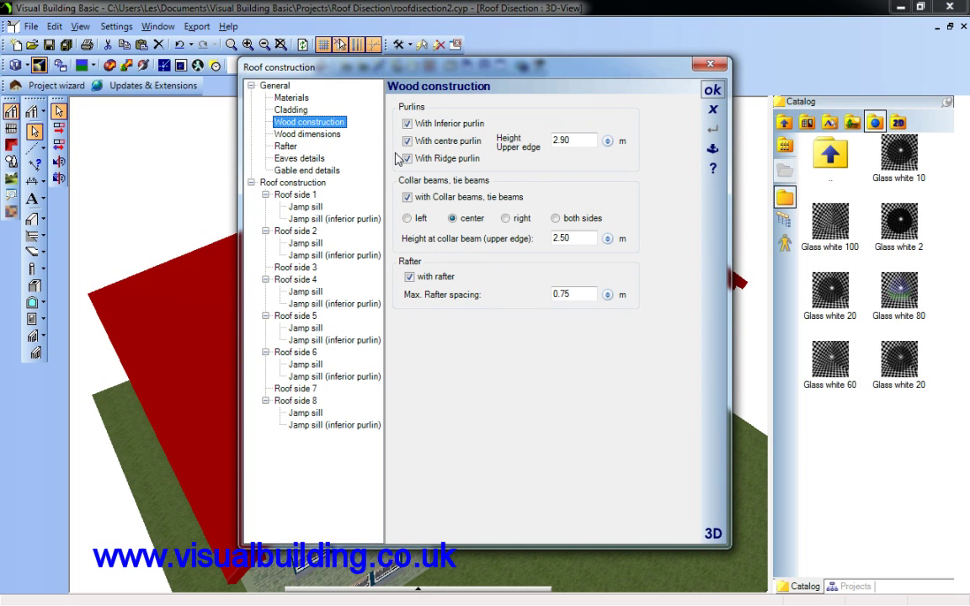
pyautogui.click(407, 159)
pyautogui.click(295, 111)
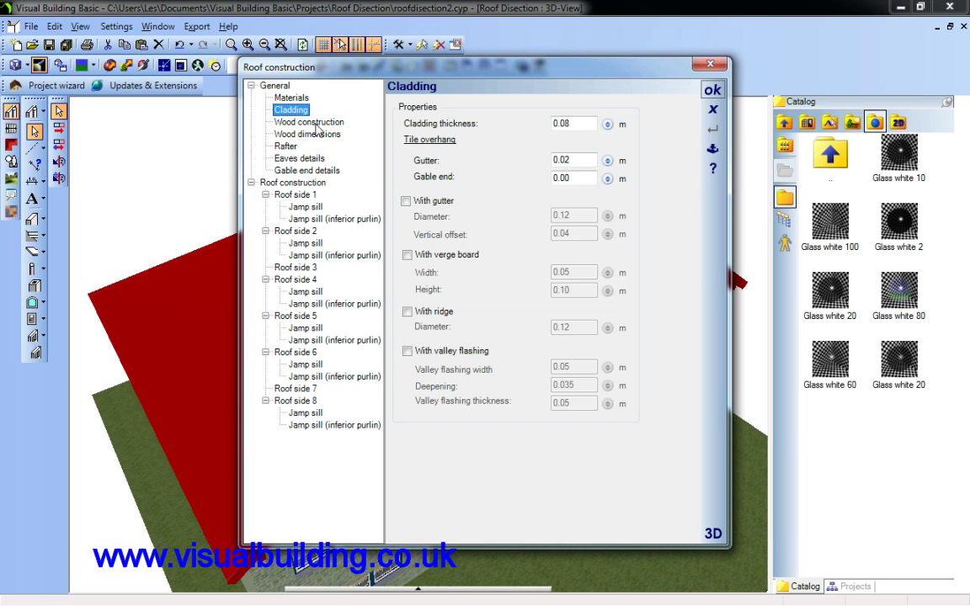
pyautogui.click(289, 121)
pyautogui.press('Return')
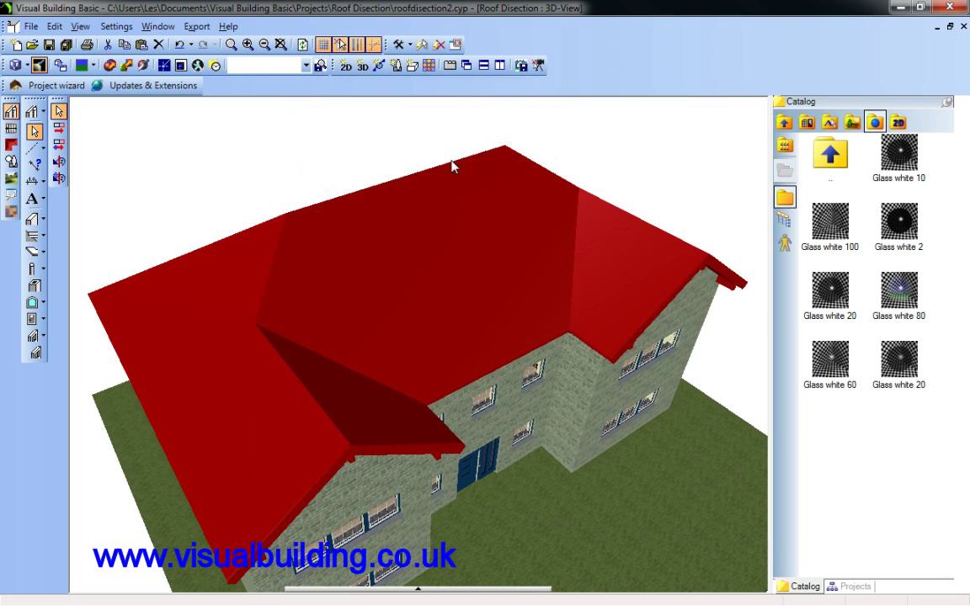
# - Uncheck Roof paneling under Extension elements, then orbit to inspect the bare roof timbers
pyautogui.rightClick(342, 172)
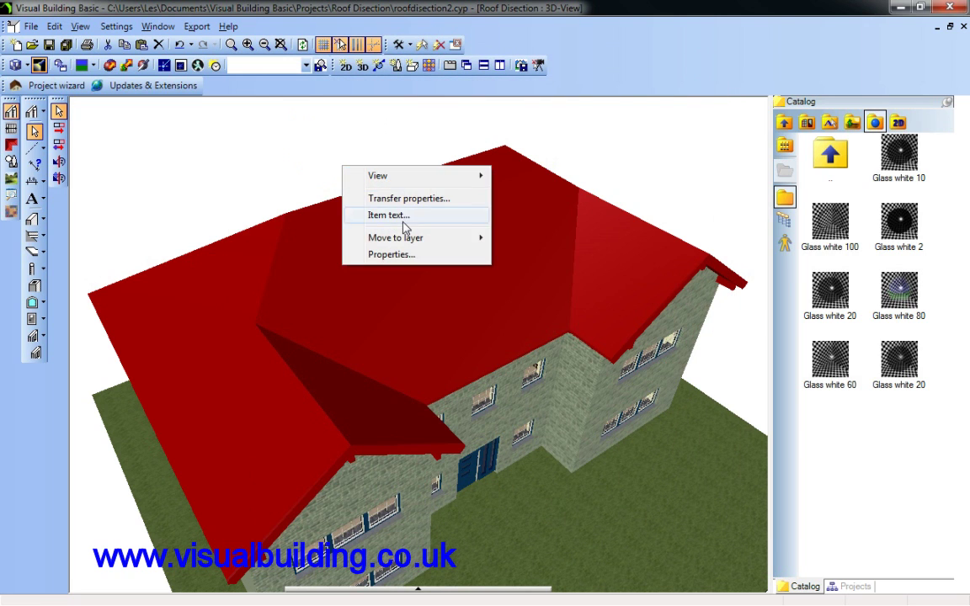
pyautogui.moveTo(400, 241)
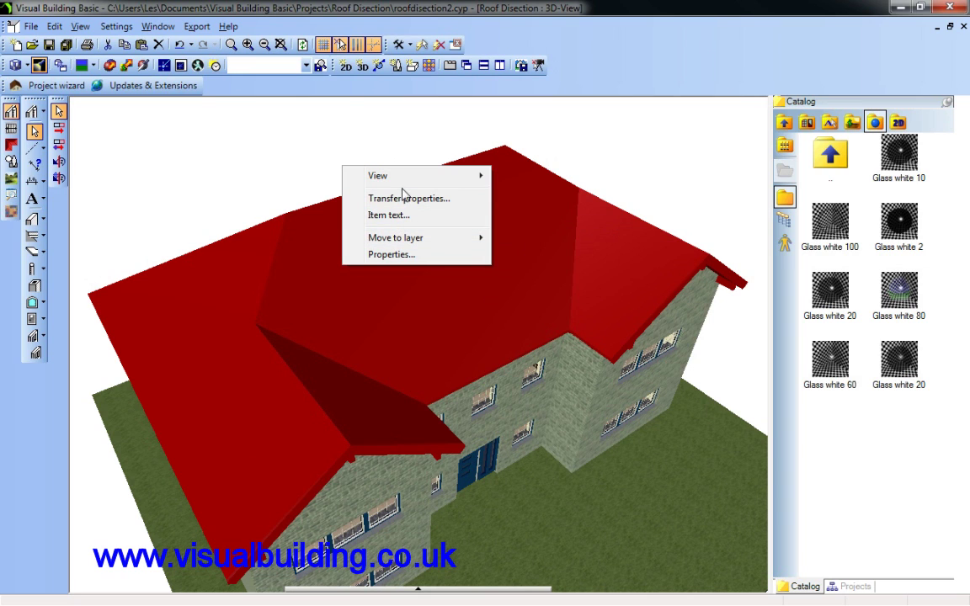
pyautogui.moveTo(429, 184)
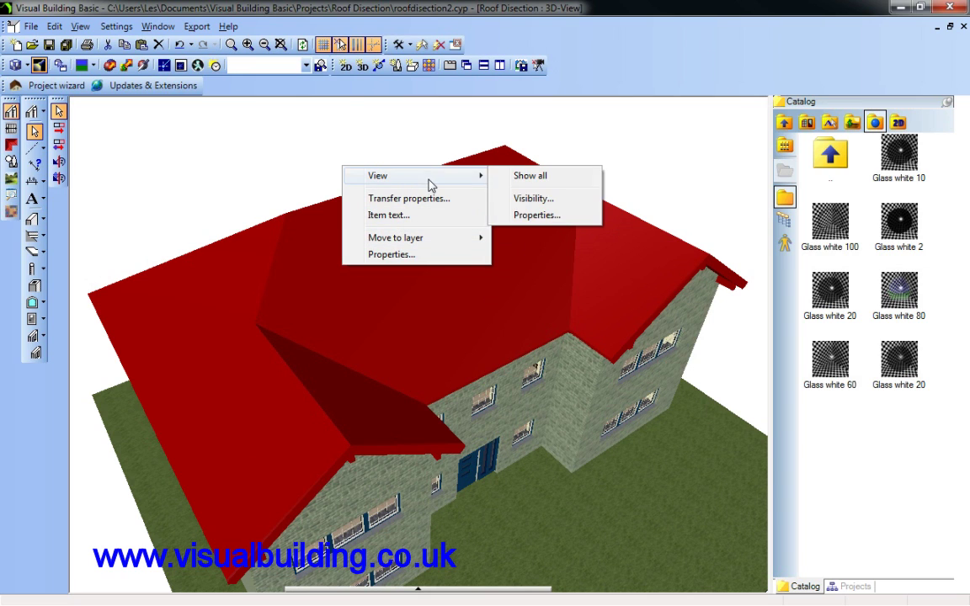
pyautogui.click(524, 200)
pyautogui.scroll(-2, 537, 357)
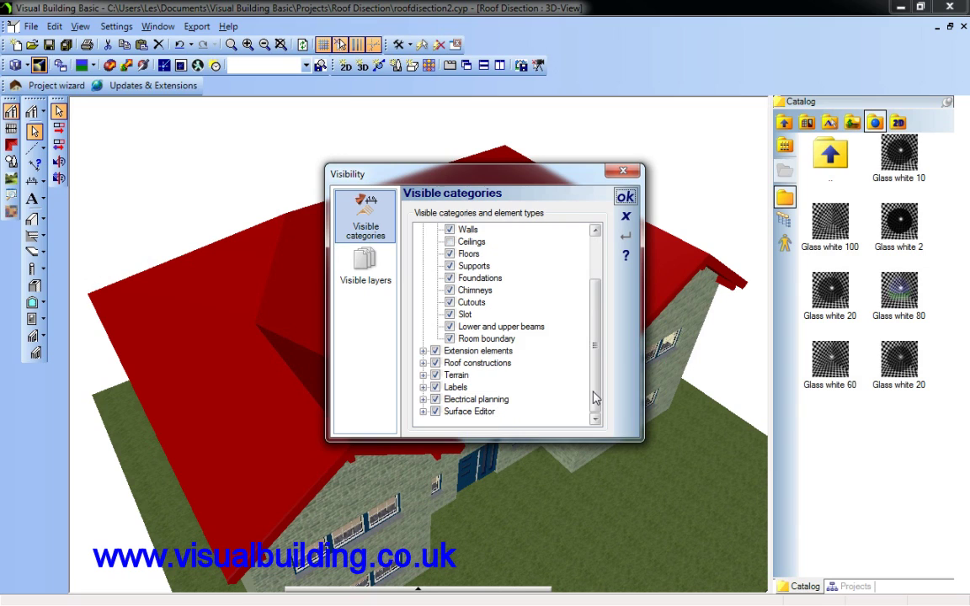
pyautogui.click(422, 351)
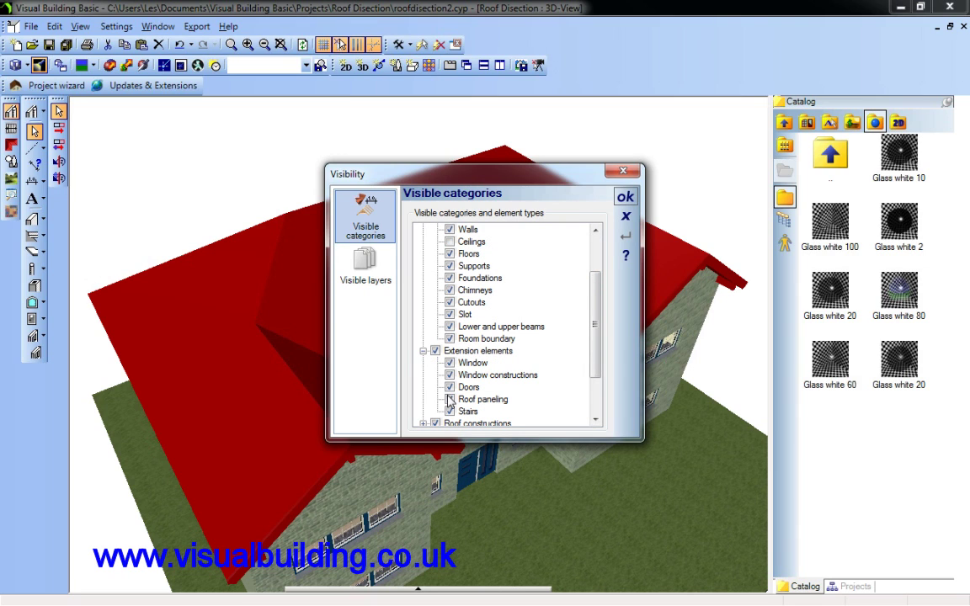
pyautogui.click(626, 196)
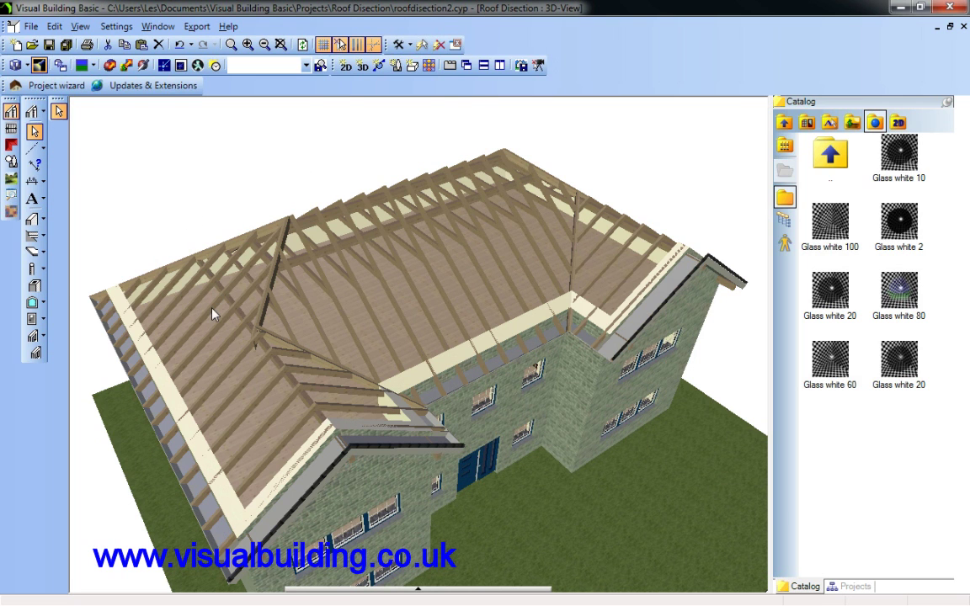
pyautogui.moveTo(148, 230)
pyautogui.mouseDown()
pyautogui.moveTo(182, 221)
pyautogui.moveTo(83, 223)
pyautogui.moveTo(221, 232)
pyautogui.moveTo(182, 238)
pyautogui.moveTo(152, 223)
pyautogui.moveTo(149, 234)
pyautogui.moveTo(155, 227)
pyautogui.mouseUp()
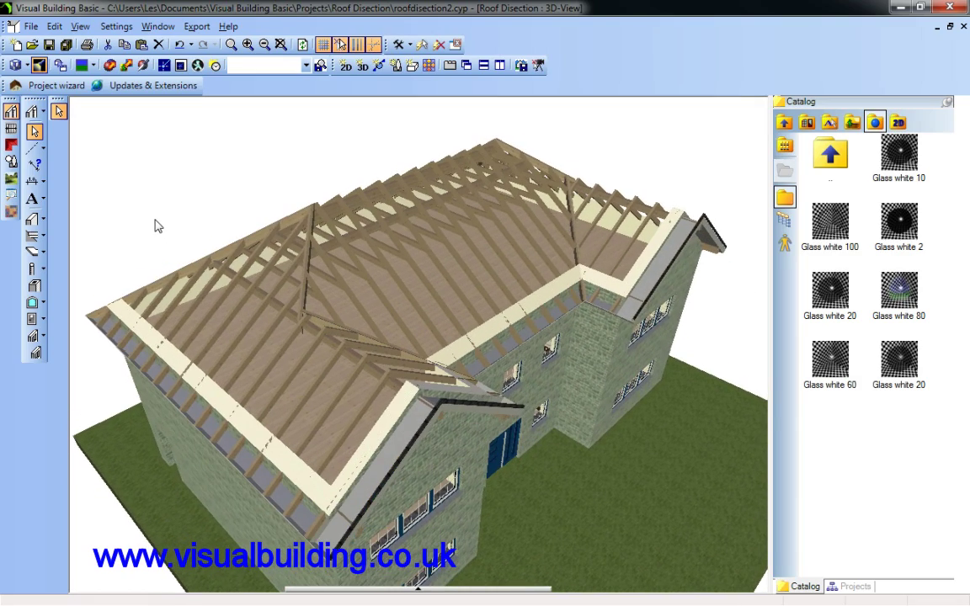
# - Remove the ridge purlin in the roof's Wood construction settings
pyautogui.doubleClick(378, 229)
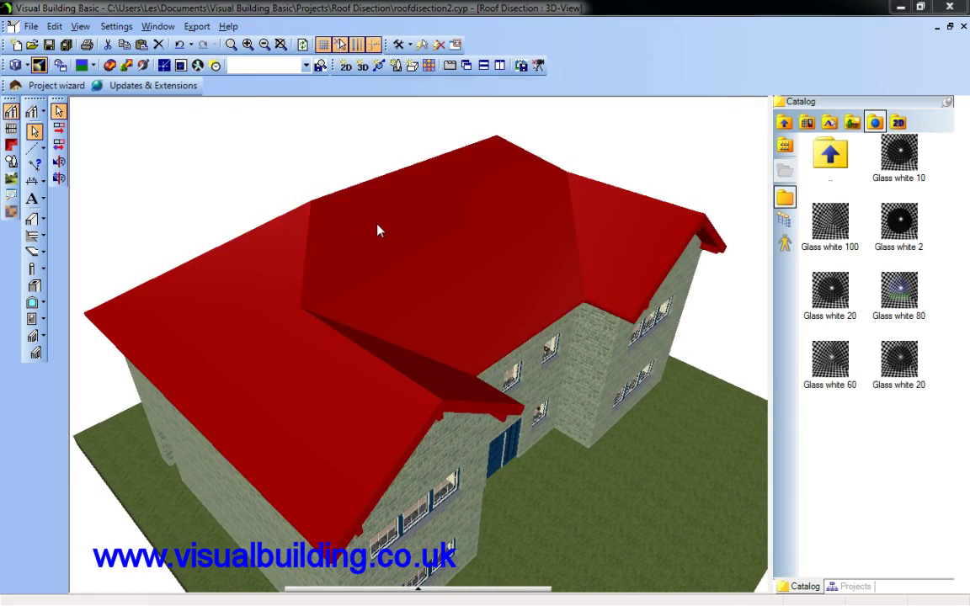
pyautogui.click(278, 122)
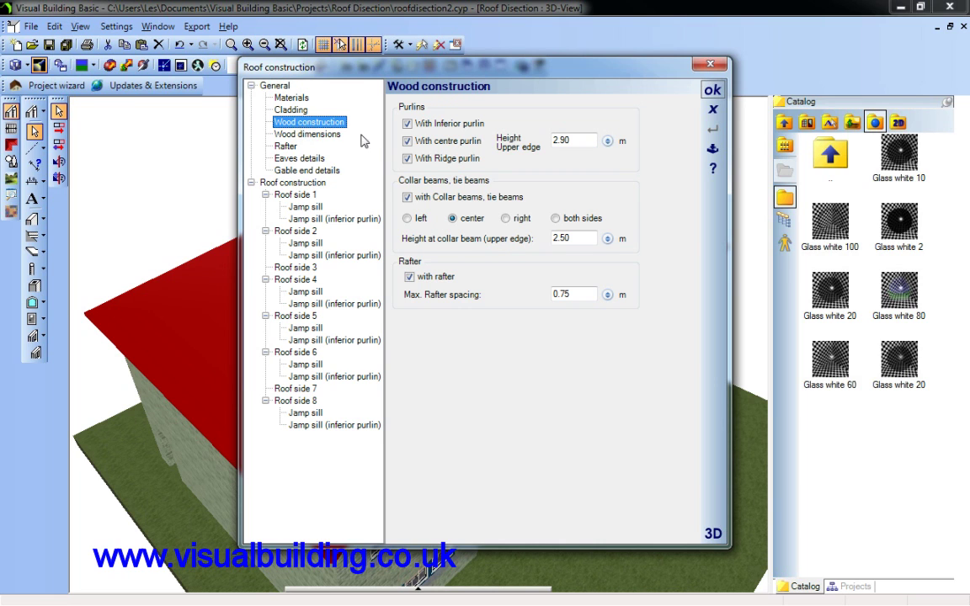
pyautogui.moveTo(387, 67); pyautogui.dragTo(607, 53)
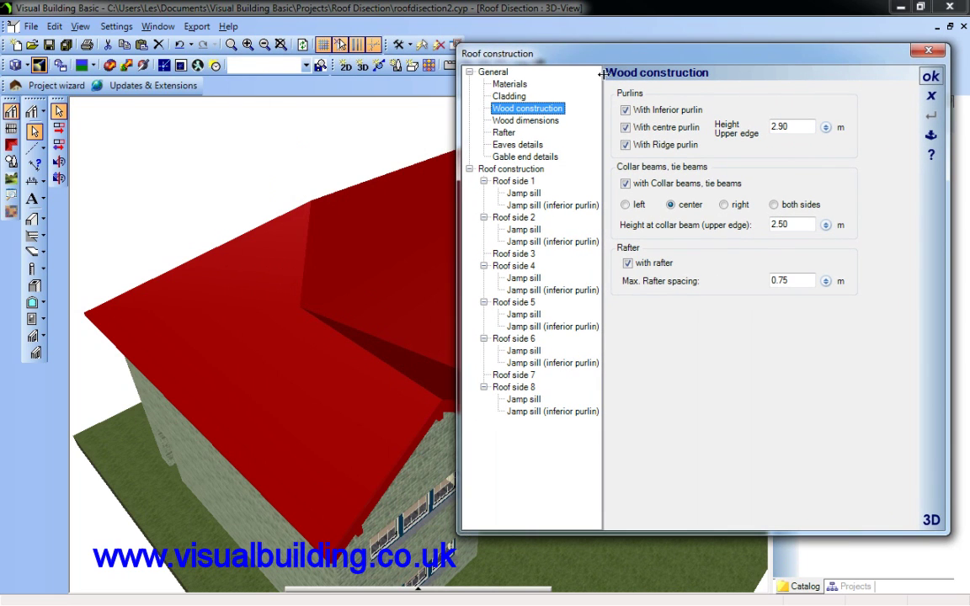
pyautogui.click(626, 146)
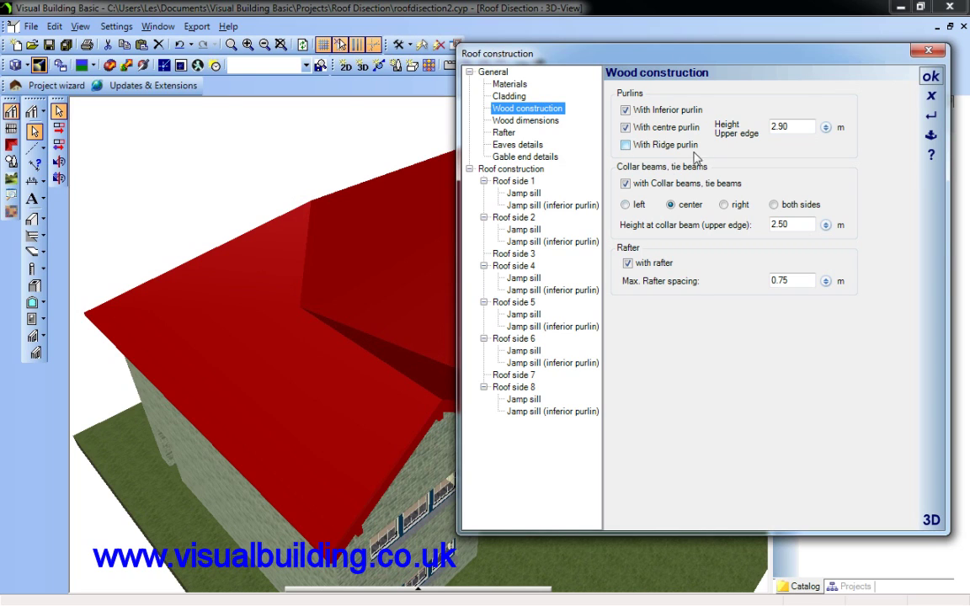
pyautogui.click(932, 76)
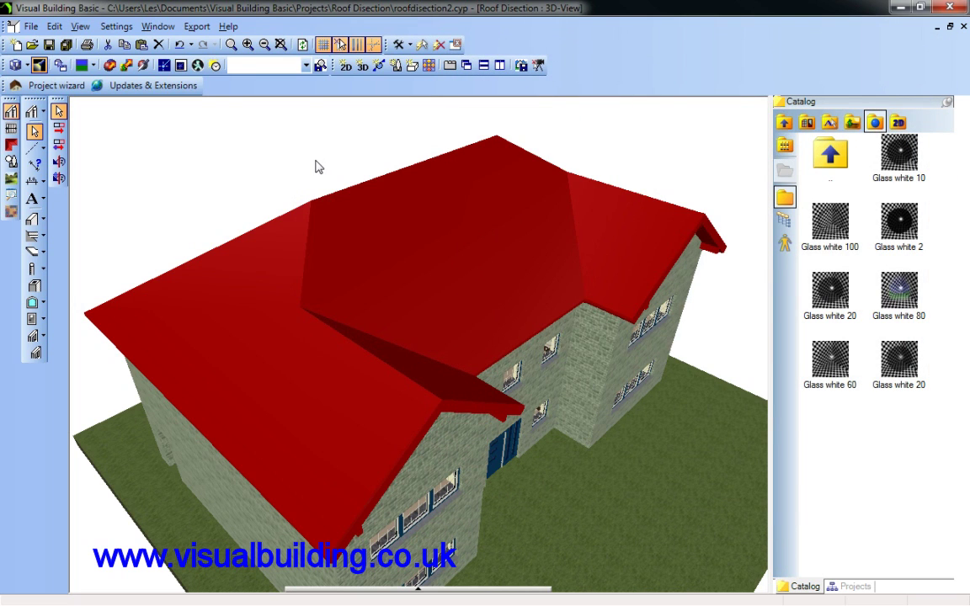
# - Remove the centre and inferior purlins from the roof
pyautogui.doubleClick(413, 217)
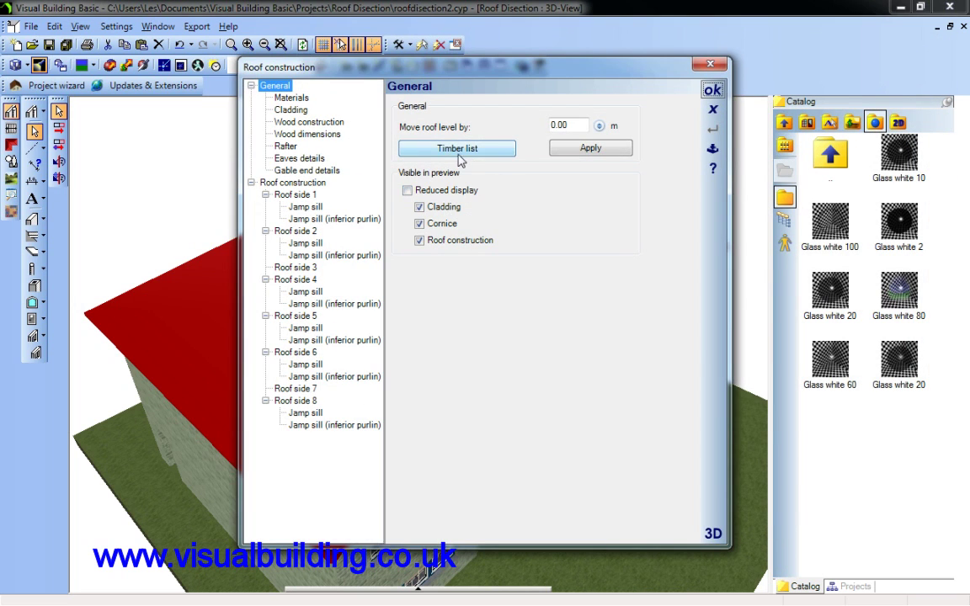
pyautogui.click(320, 124)
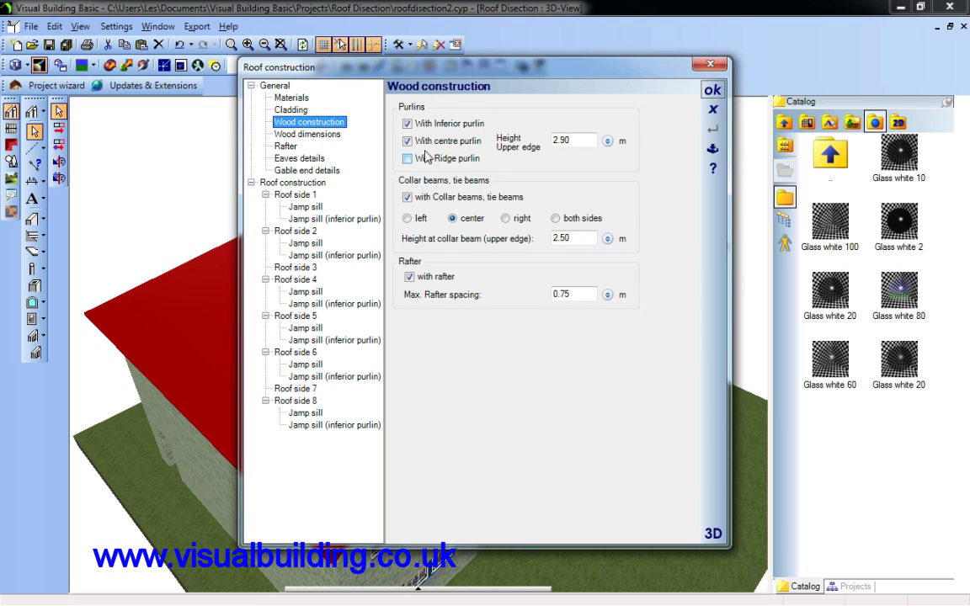
pyautogui.click(408, 141)
pyautogui.click(409, 124)
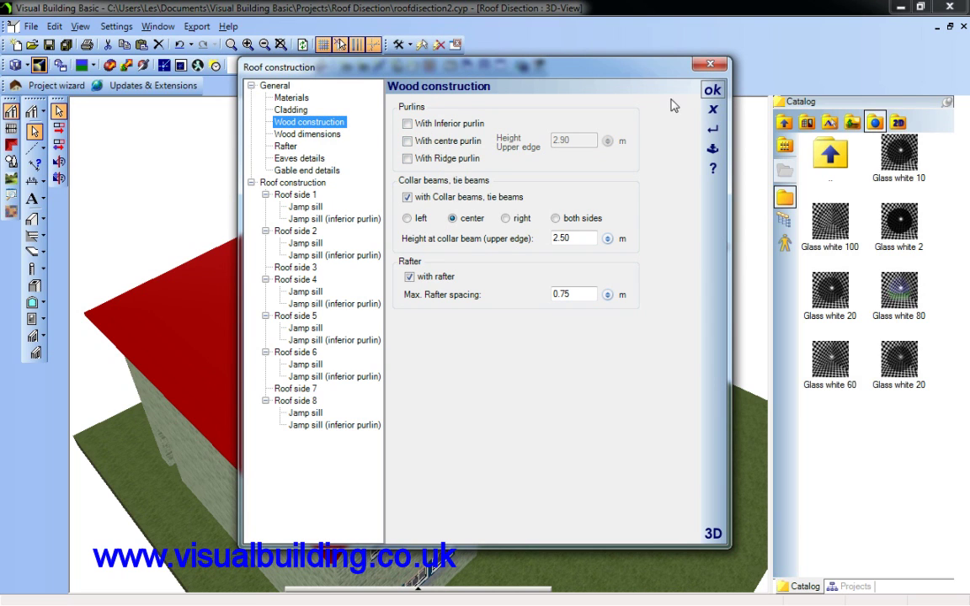
pyautogui.click(713, 90)
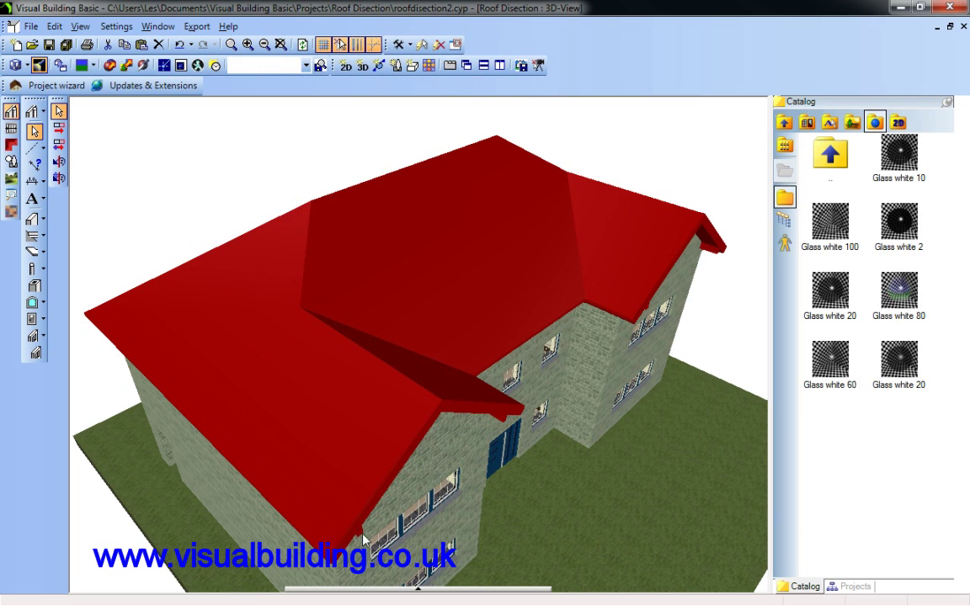
# - Try collar beams on both sides in Wood construction and apply
pyautogui.doubleClick(388, 252)
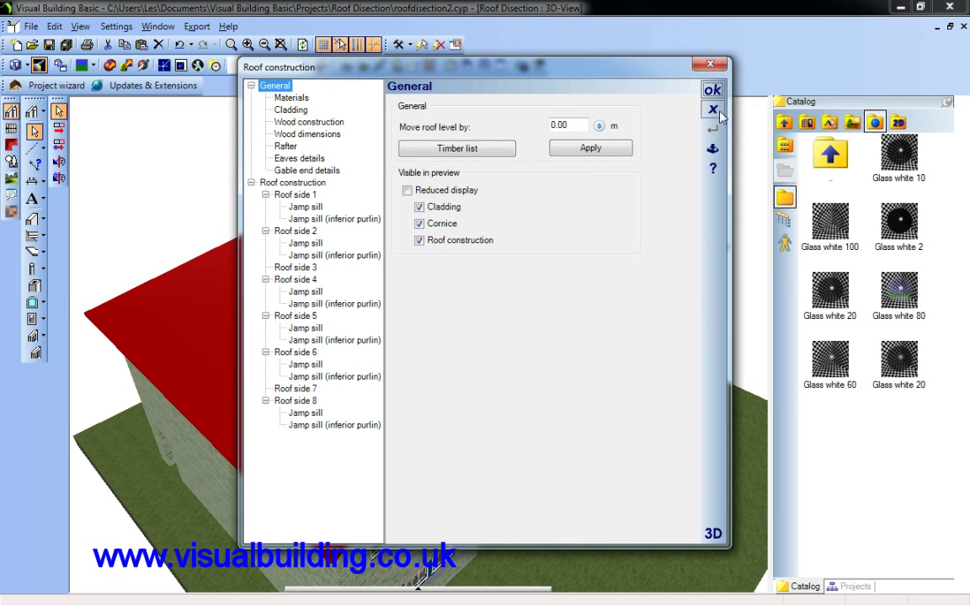
pyautogui.click(713, 110)
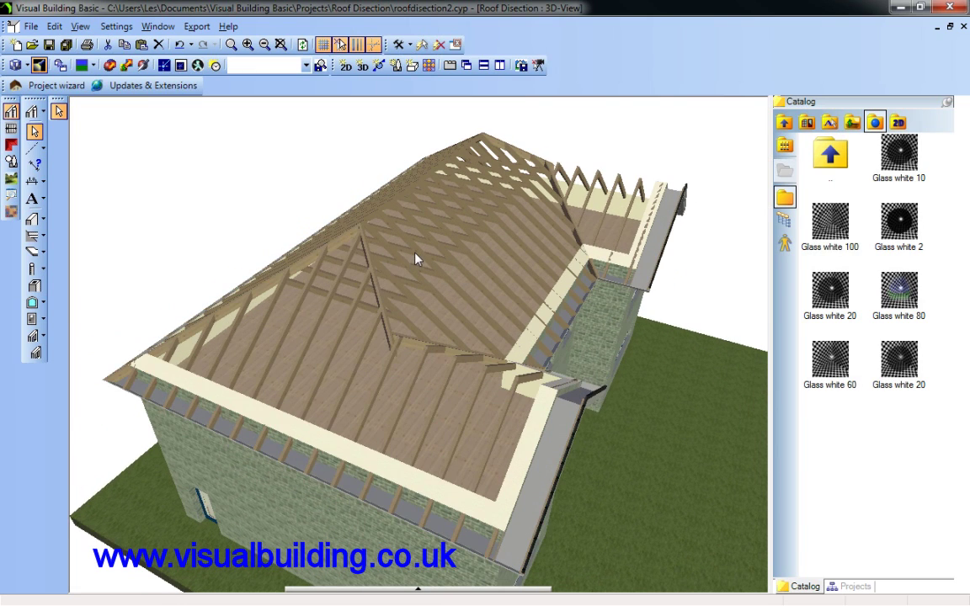
pyautogui.doubleClick(415, 259)
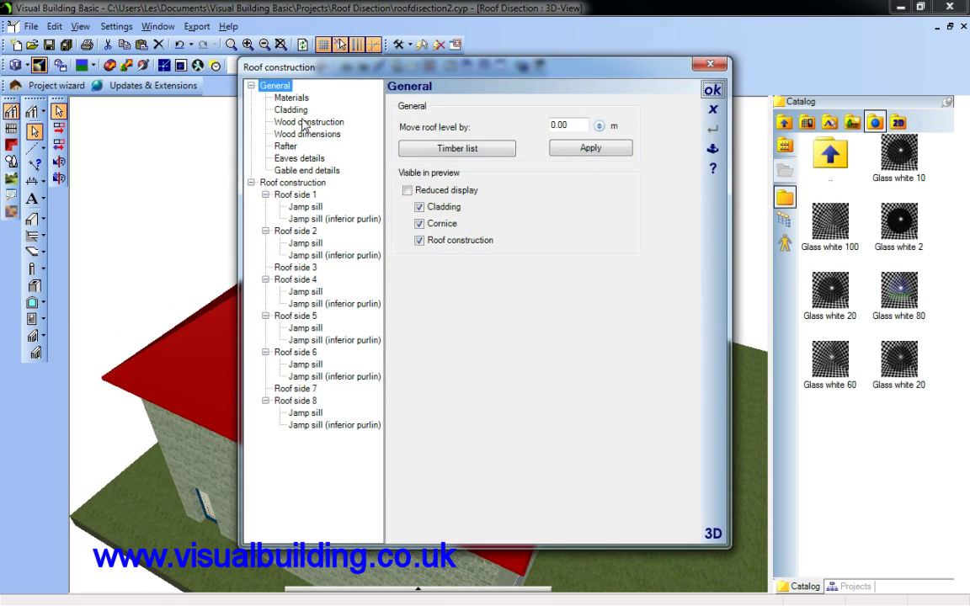
pyautogui.click(307, 123)
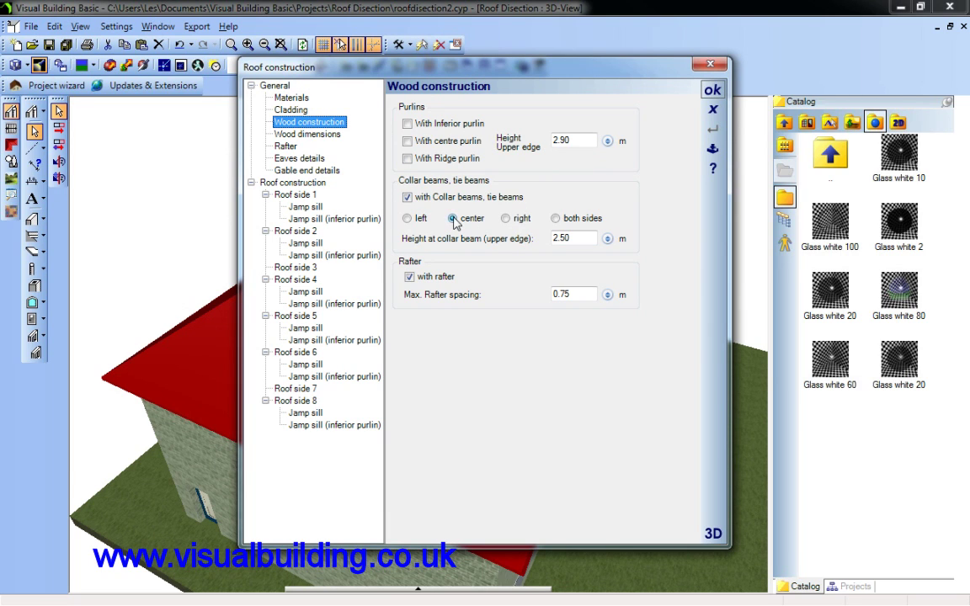
pyautogui.click(712, 89)
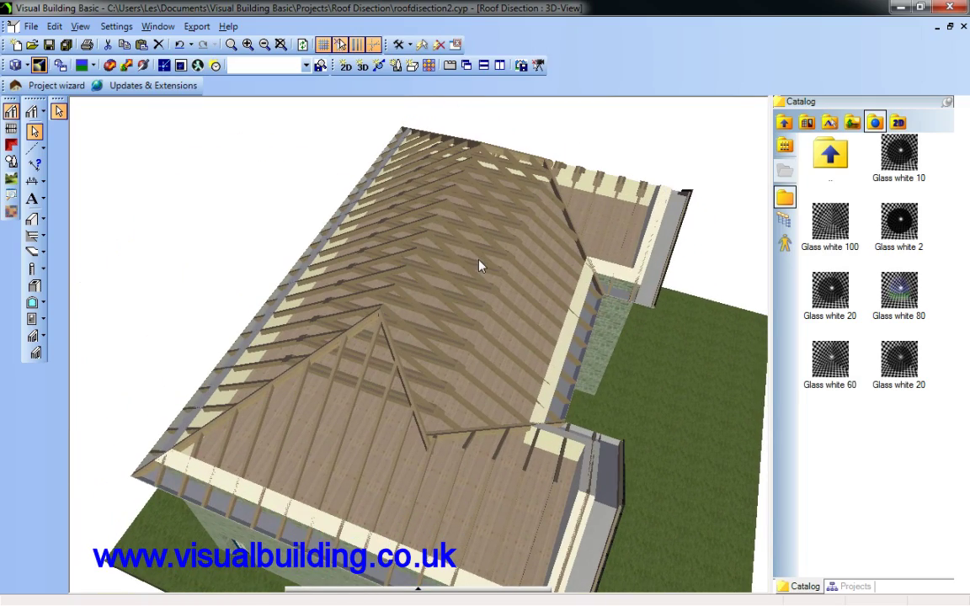
# - Remove the collar beams and tie beams, then reopen the roof construction settings
pyautogui.doubleClick(478, 266)
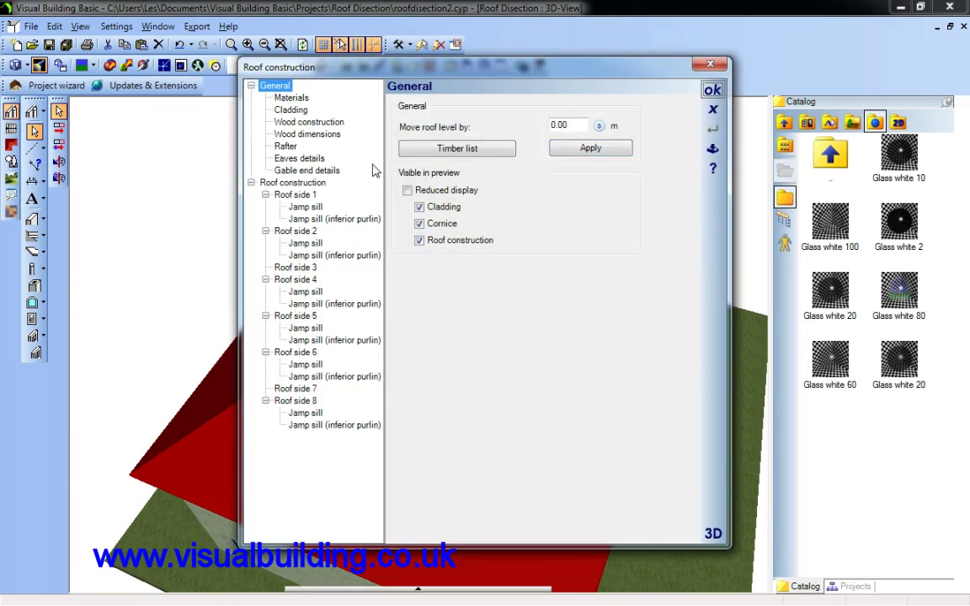
pyautogui.click(305, 122)
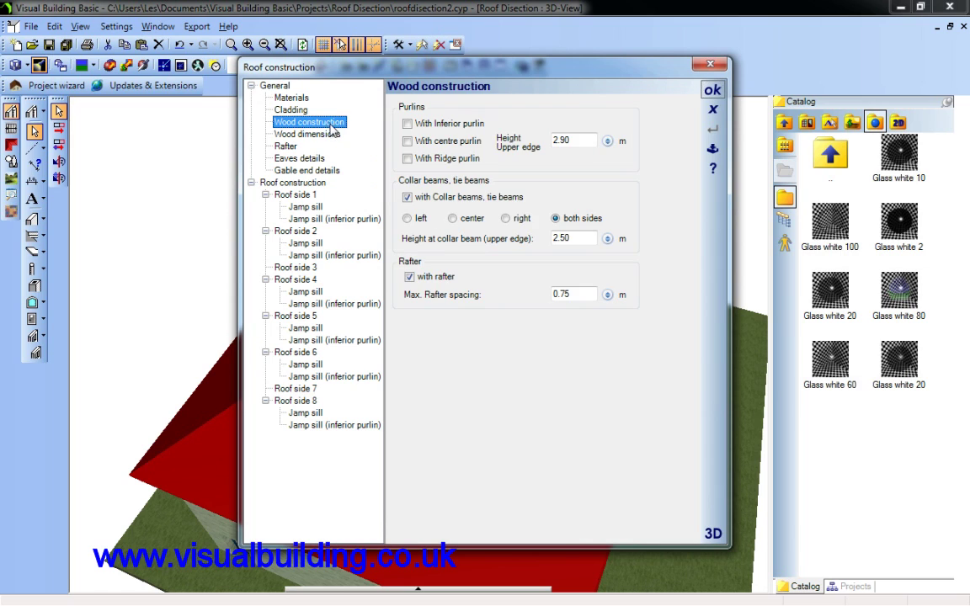
pyautogui.click(407, 198)
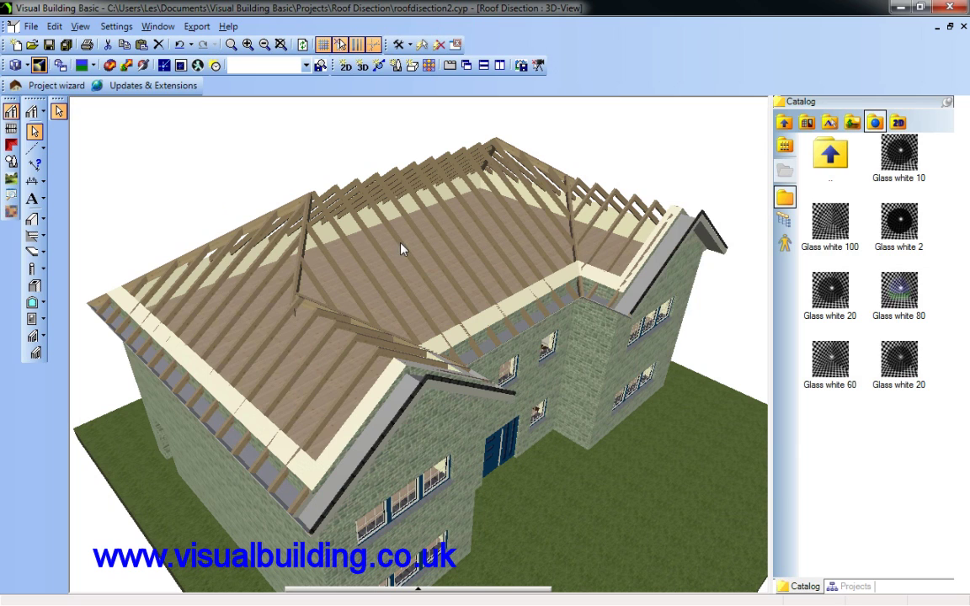
pyautogui.doubleClick(400, 249)
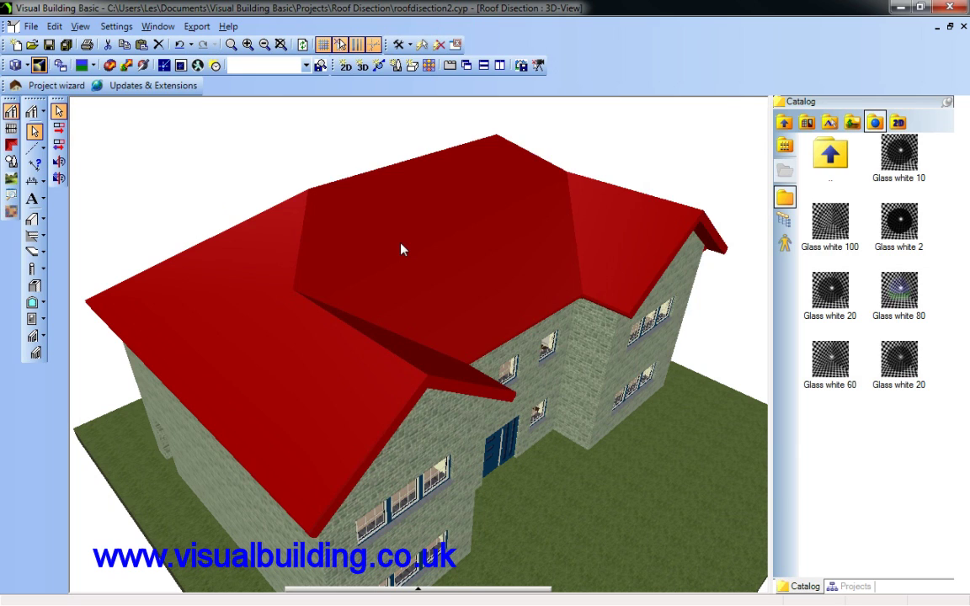
# - Turn off rafters, hide the roof, and orbit to the long front facade
pyautogui.click(291, 147)
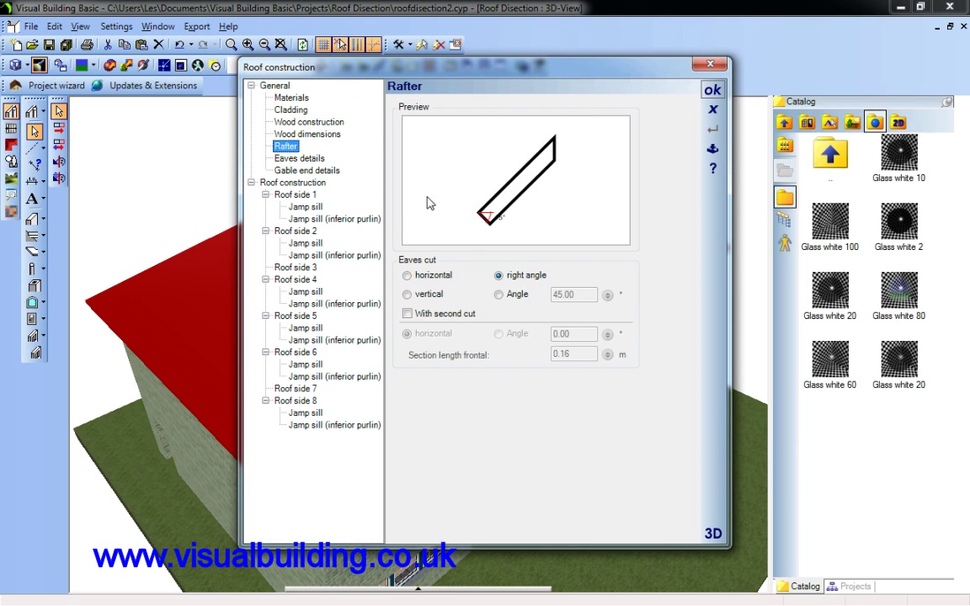
pyautogui.click(295, 127)
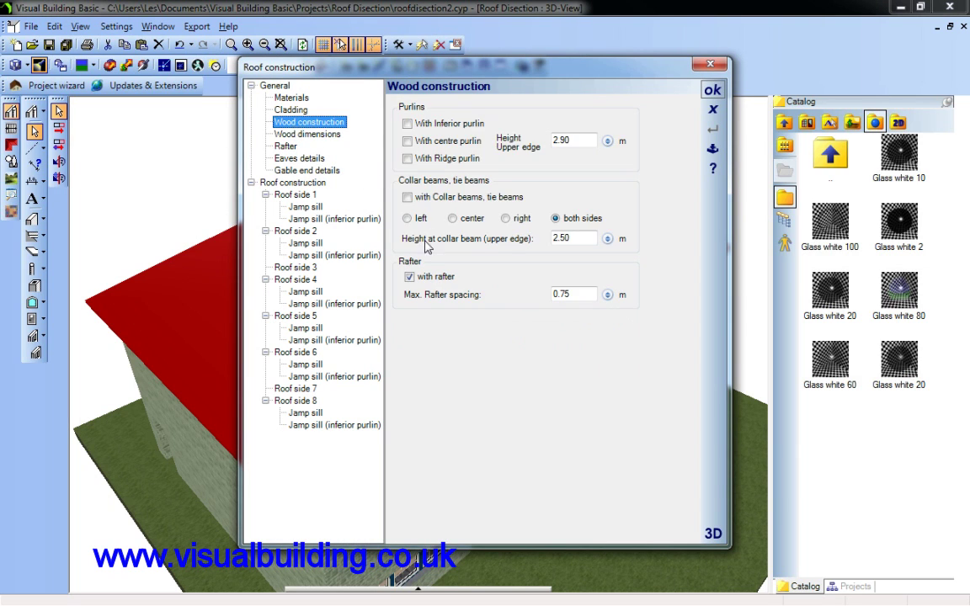
pyautogui.click(409, 276)
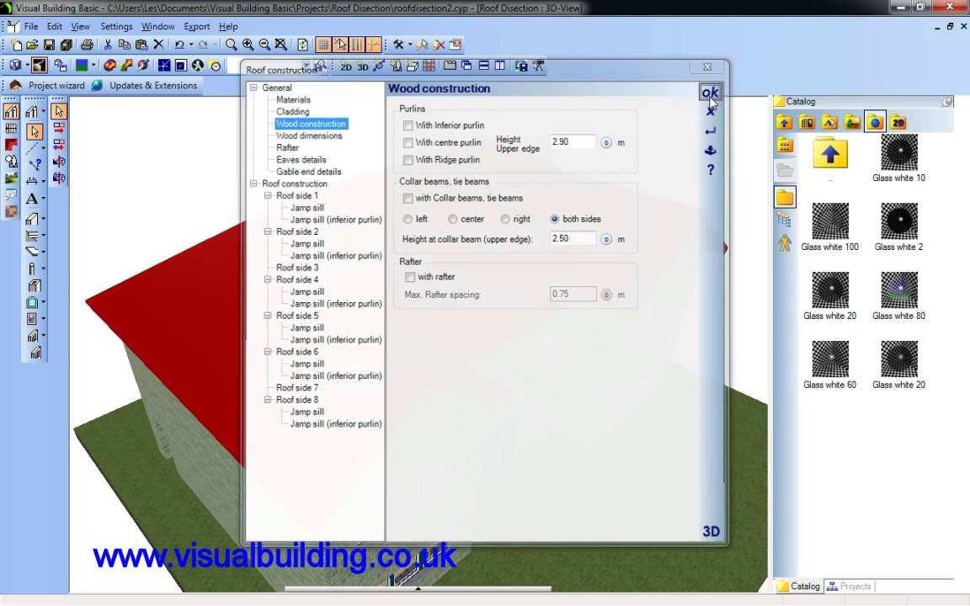
pyautogui.press('Delete')
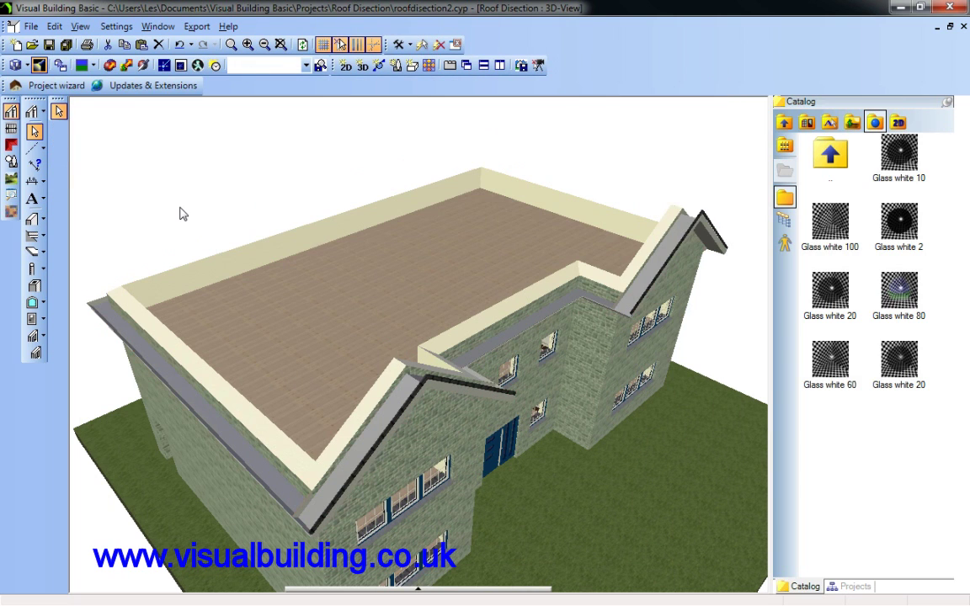
pyautogui.moveTo(230, 160); pyautogui.dragTo(210, 163)
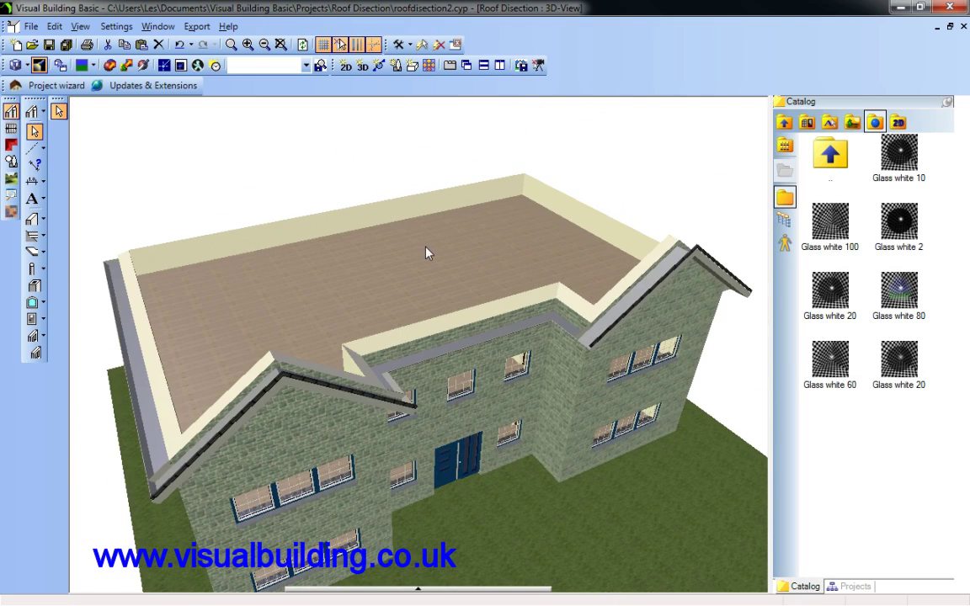
# - Frame the roof with an inferior purlin, centred collar beams and rafters
pyautogui.doubleClick(382, 222)
pyautogui.click(305, 124)
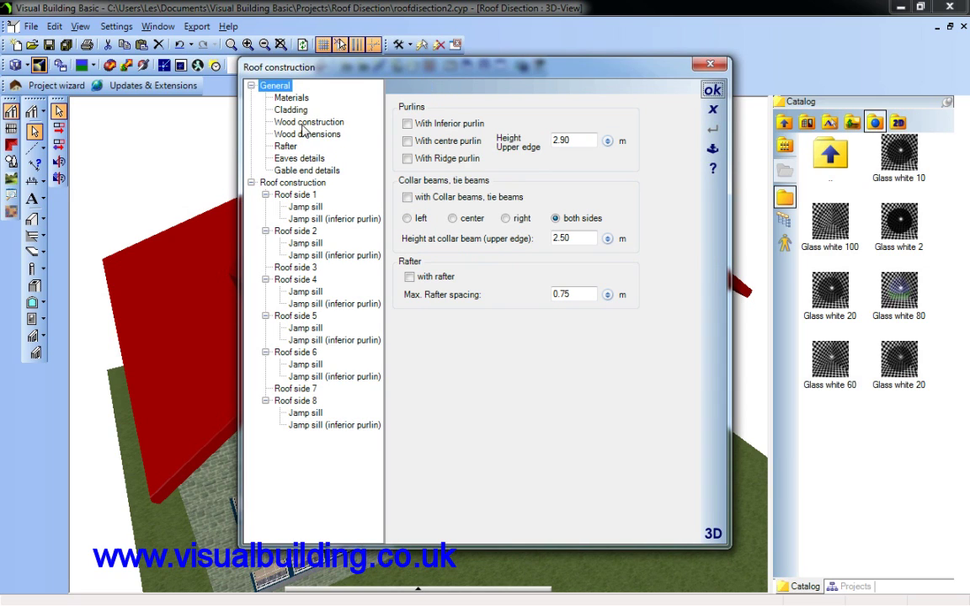
pyautogui.click(409, 158)
pyautogui.click(409, 141)
pyautogui.click(407, 124)
pyautogui.click(408, 141)
pyautogui.click(407, 159)
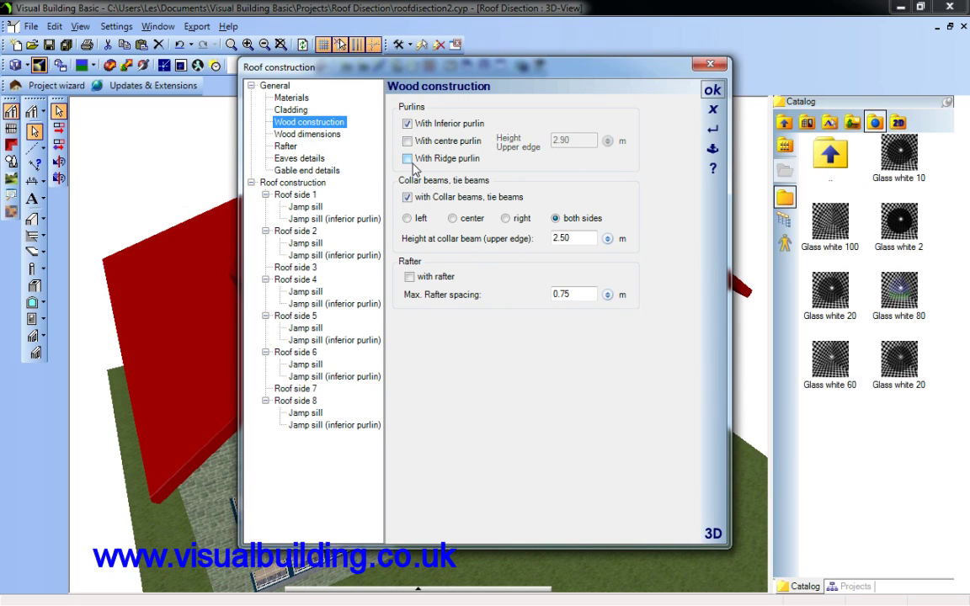
pyautogui.click(409, 277)
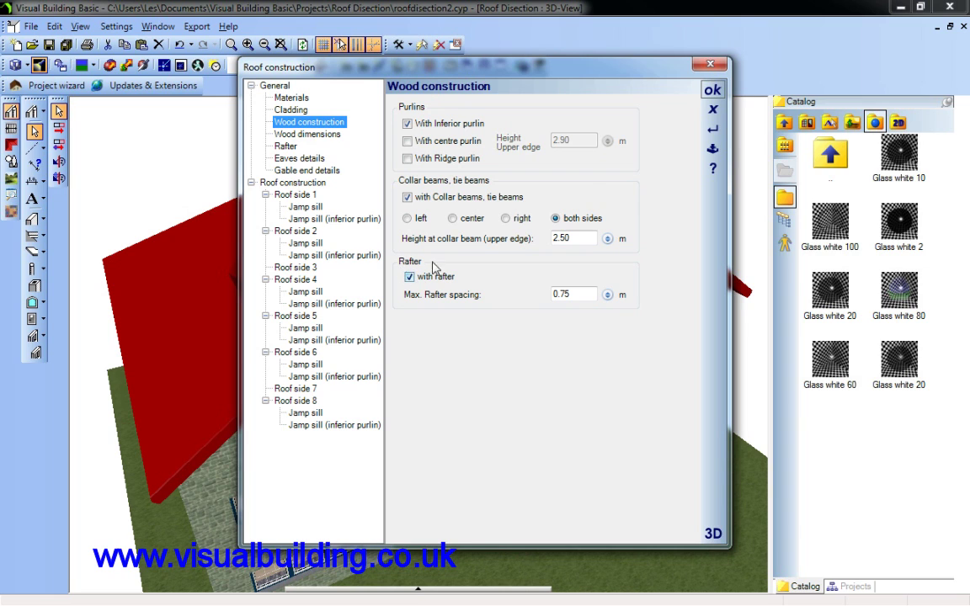
pyautogui.click(453, 218)
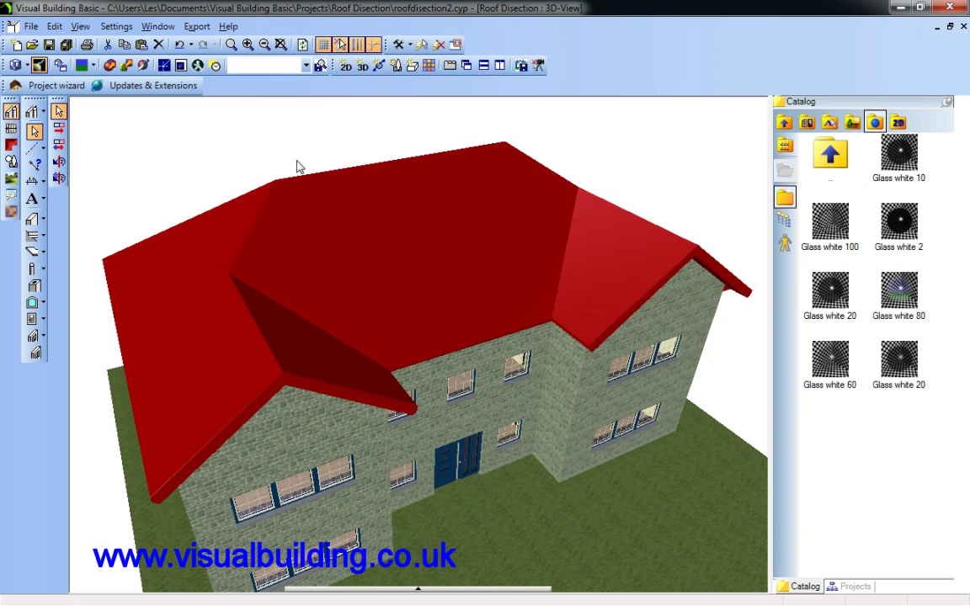
# - Review the new roof framing and reselect the roof
pyautogui.doubleClick(282, 158)
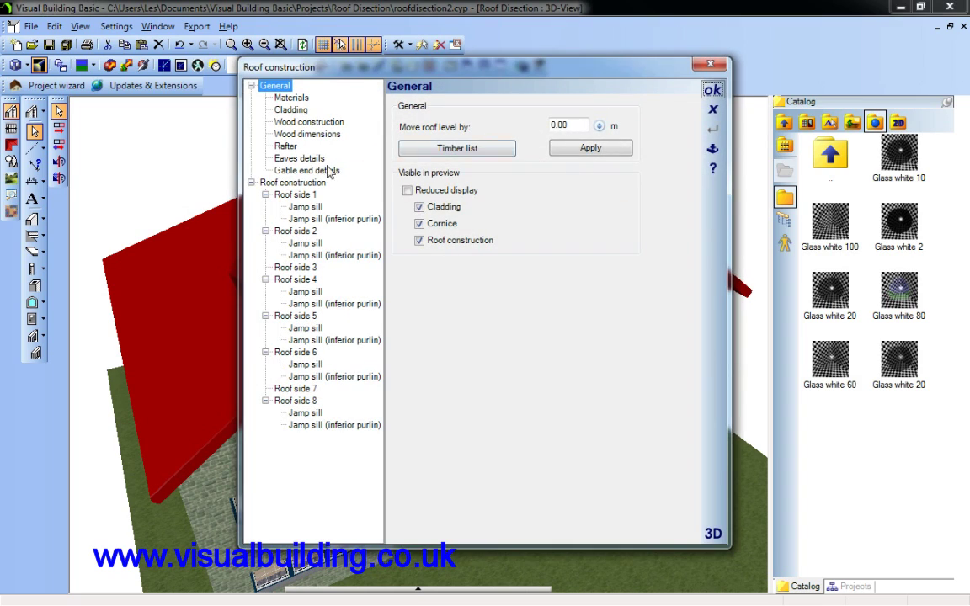
pyautogui.click(712, 89)
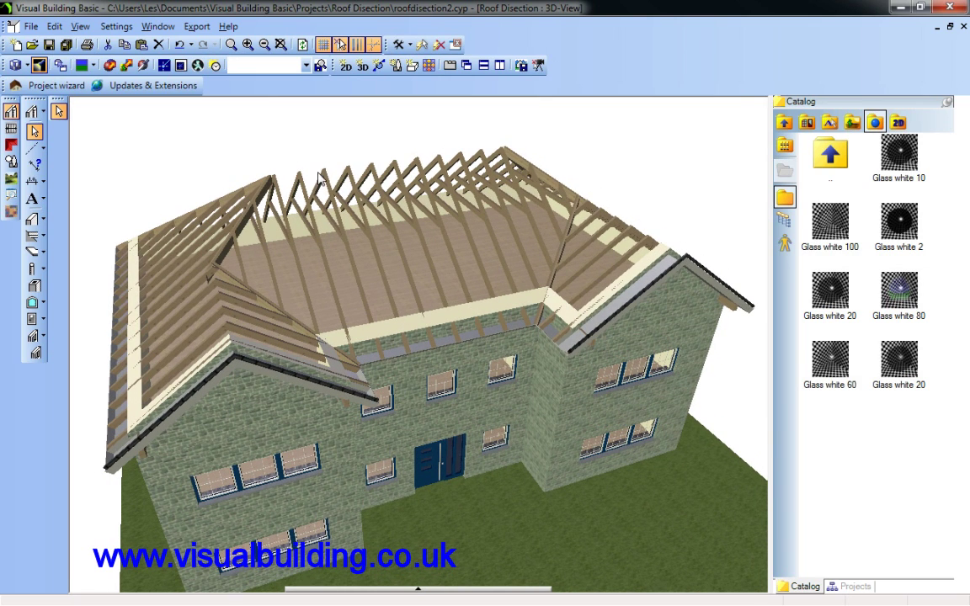
pyautogui.click(328, 192)
# - Reopen the roof construction settings and turn on a 0.12 m diameter ridge in the cladding
pyautogui.doubleClick(328, 192)
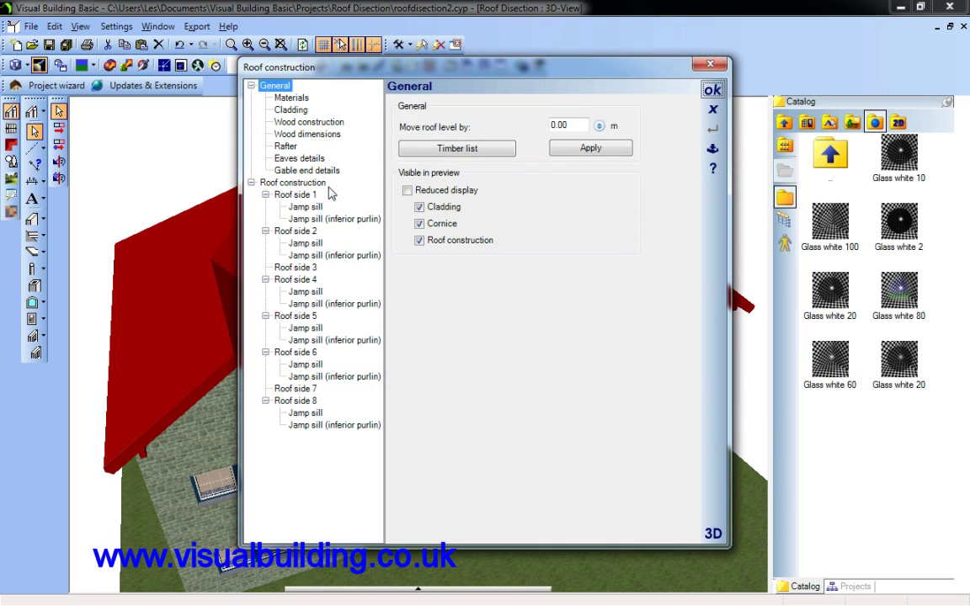
pyautogui.click(295, 120)
pyautogui.click(292, 110)
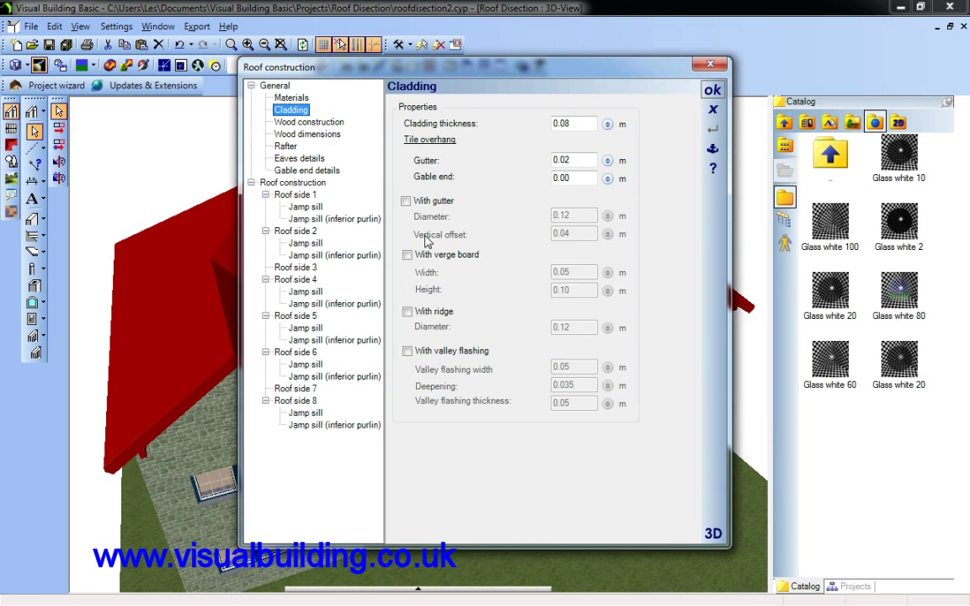
pyautogui.click(407, 312)
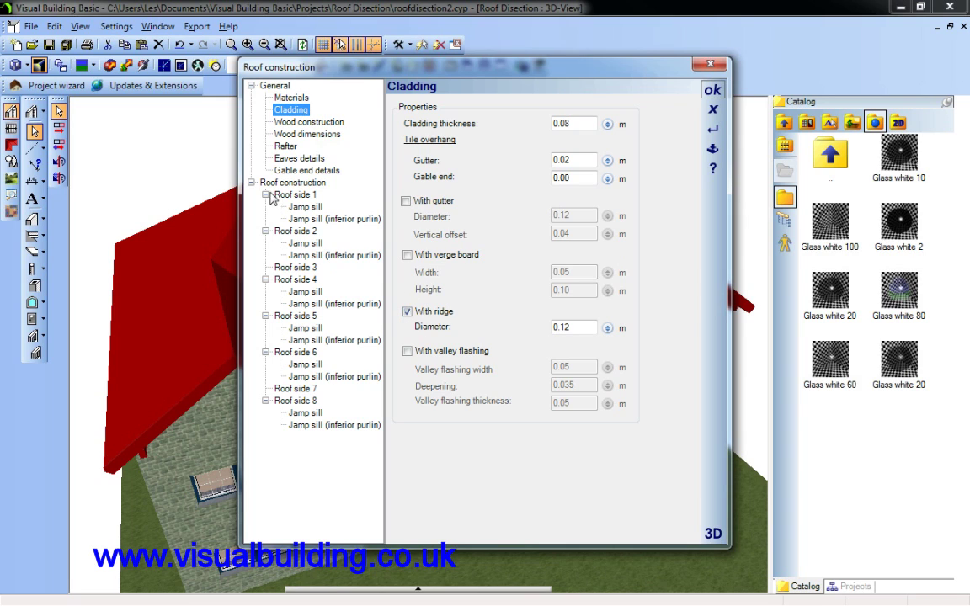
# - Review the roof materials, then go back through Cladding to the wood construction settings
pyautogui.click(291, 99)
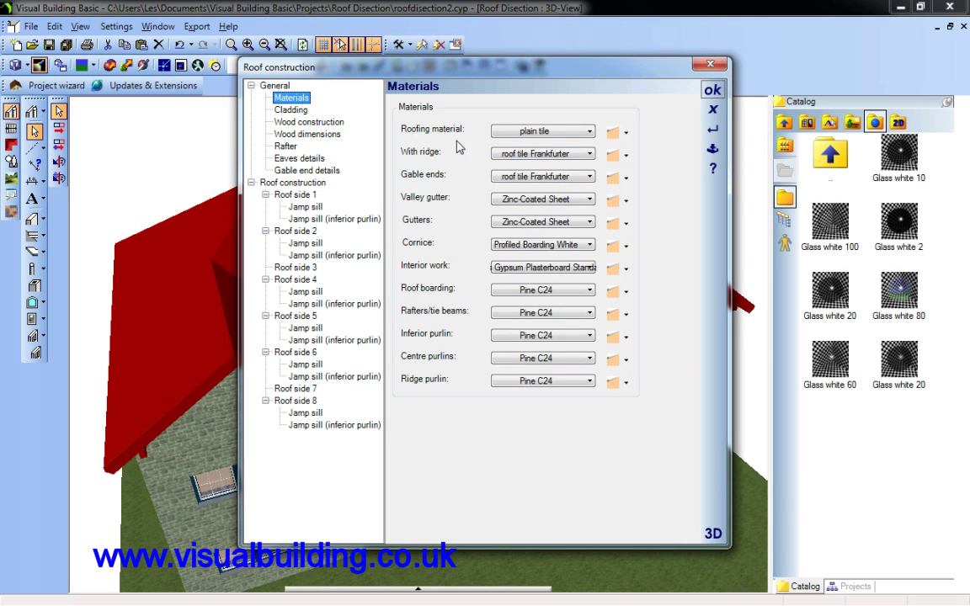
pyautogui.click(290, 110)
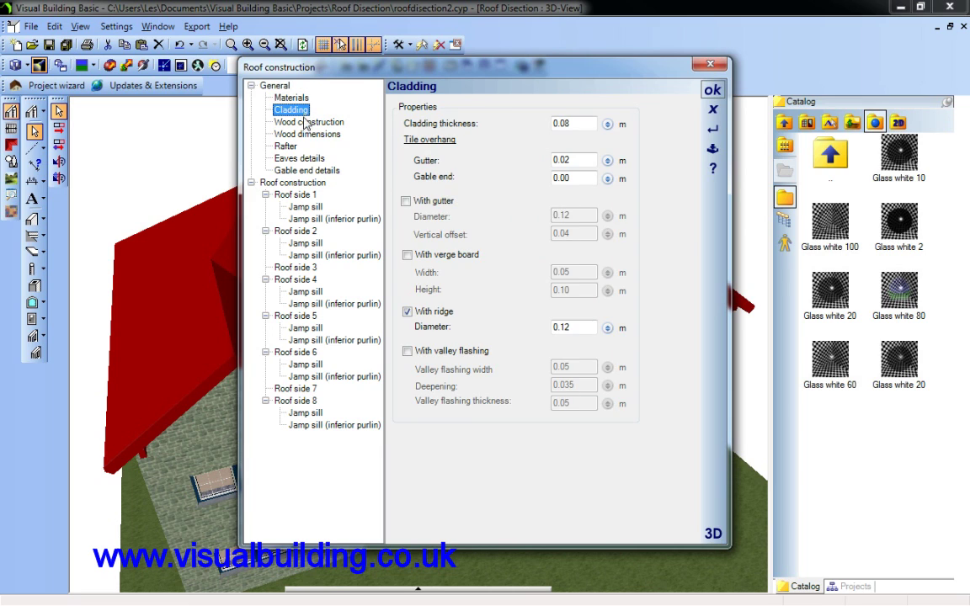
pyautogui.click(306, 123)
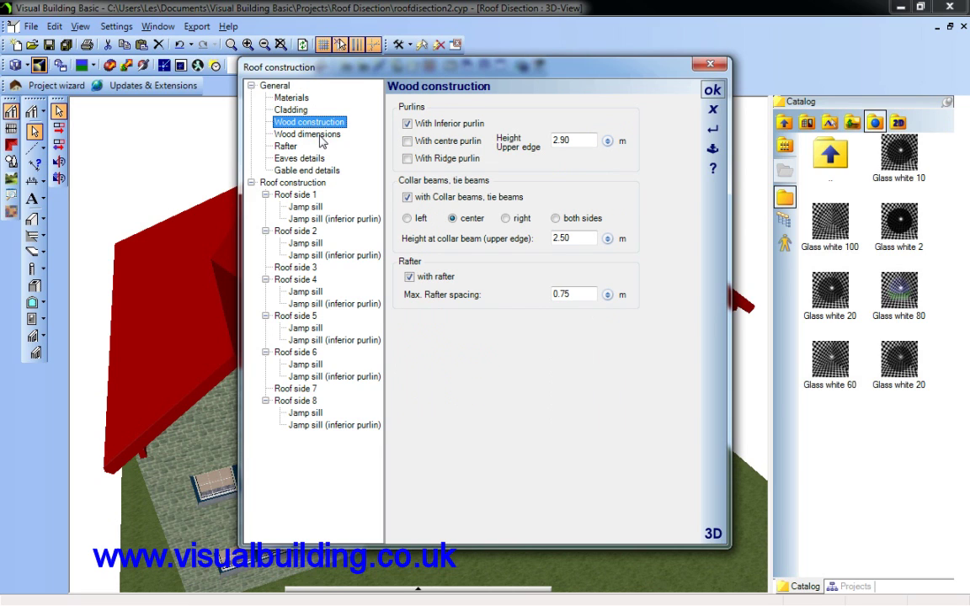
# - Review timber dimensions, rafter eaves cuts, and eaves details (Cornice type 3, 45° fascia), then gable end details
pyautogui.click(313, 134)
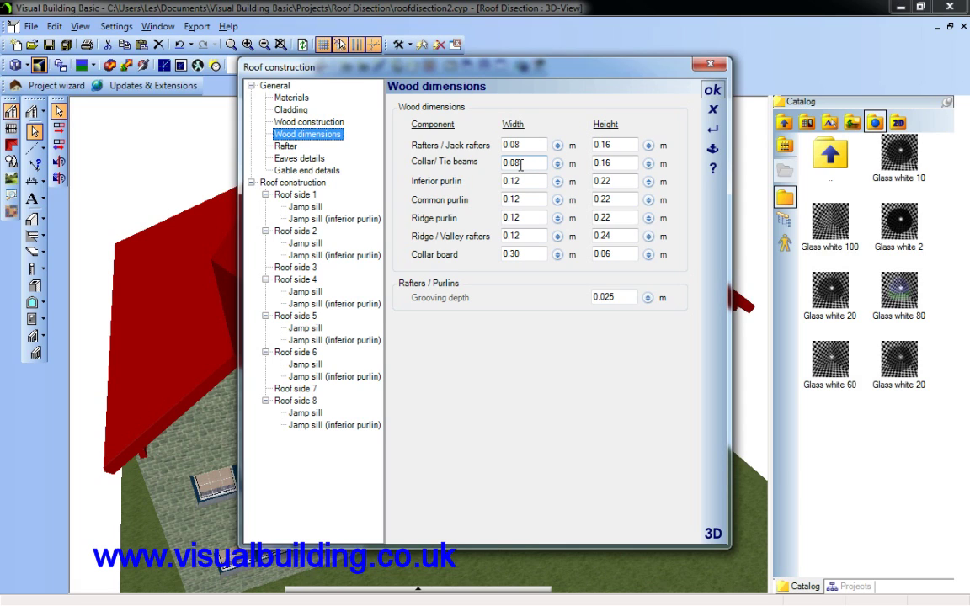
pyautogui.click(283, 147)
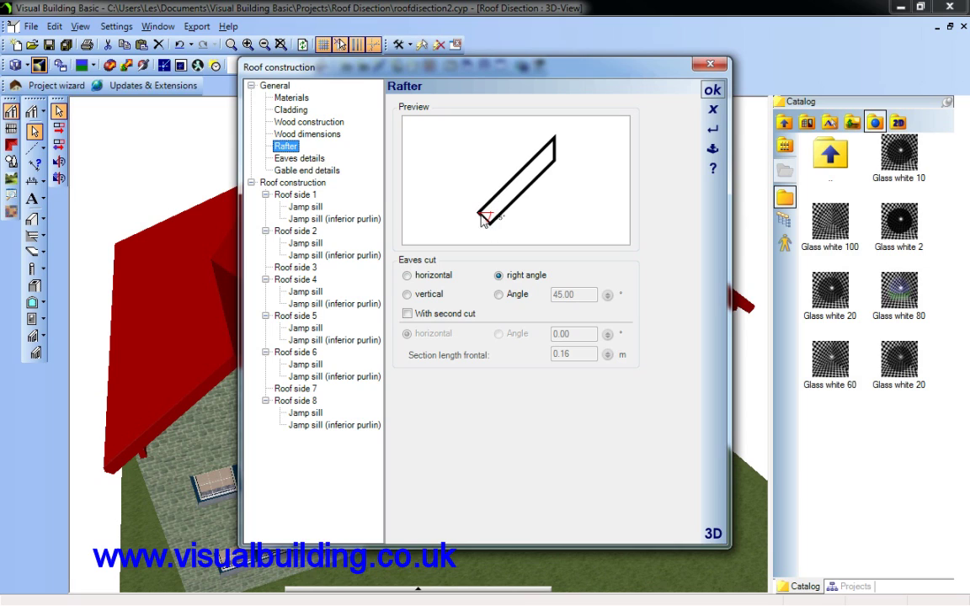
pyautogui.click(297, 159)
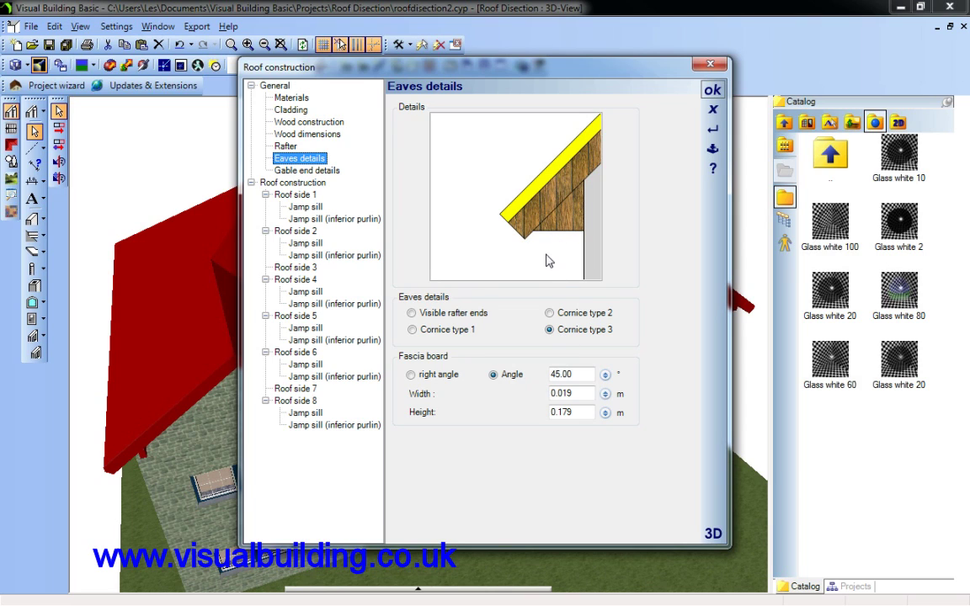
pyautogui.click(311, 171)
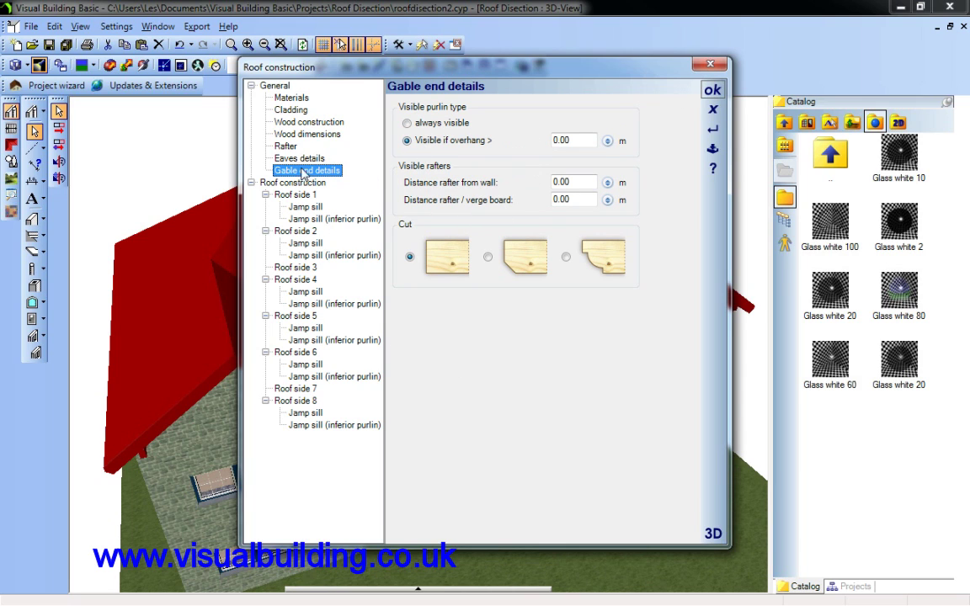
# - Collapse the General group, move the dialog aside, and close Roof construction with OK
pyautogui.click(251, 85)
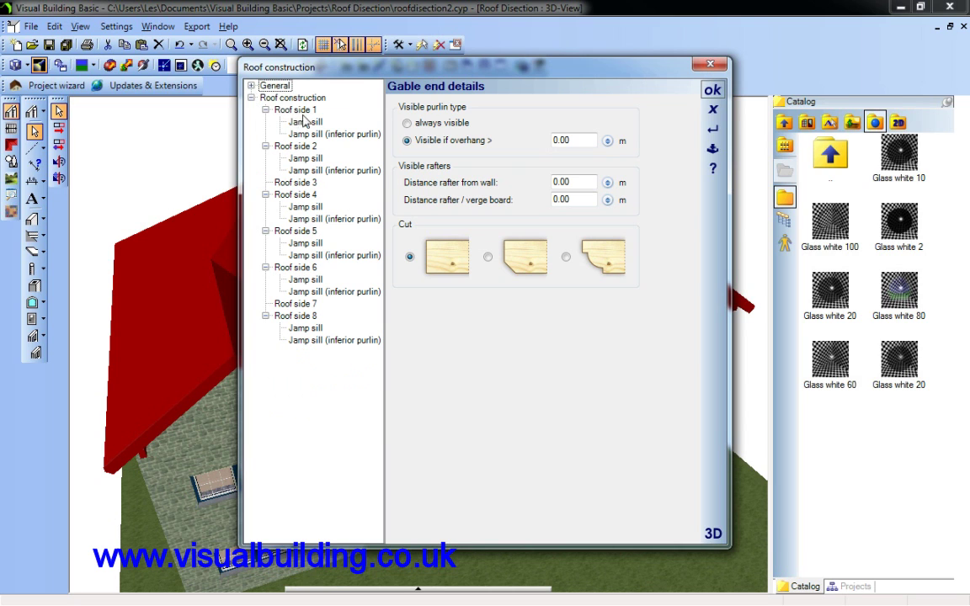
pyautogui.moveTo(501, 69); pyautogui.dragTo(583, 62)
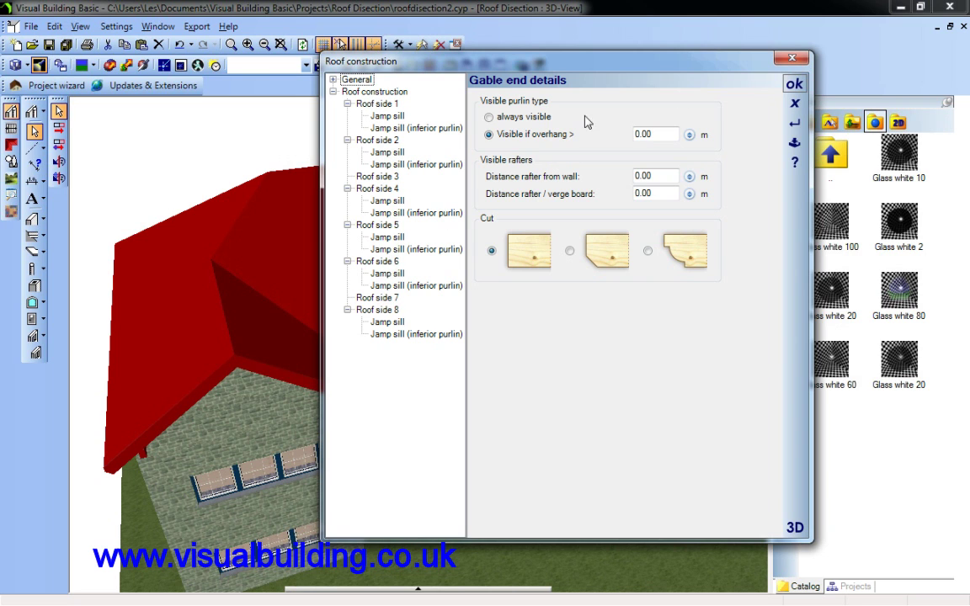
pyautogui.click(794, 84)
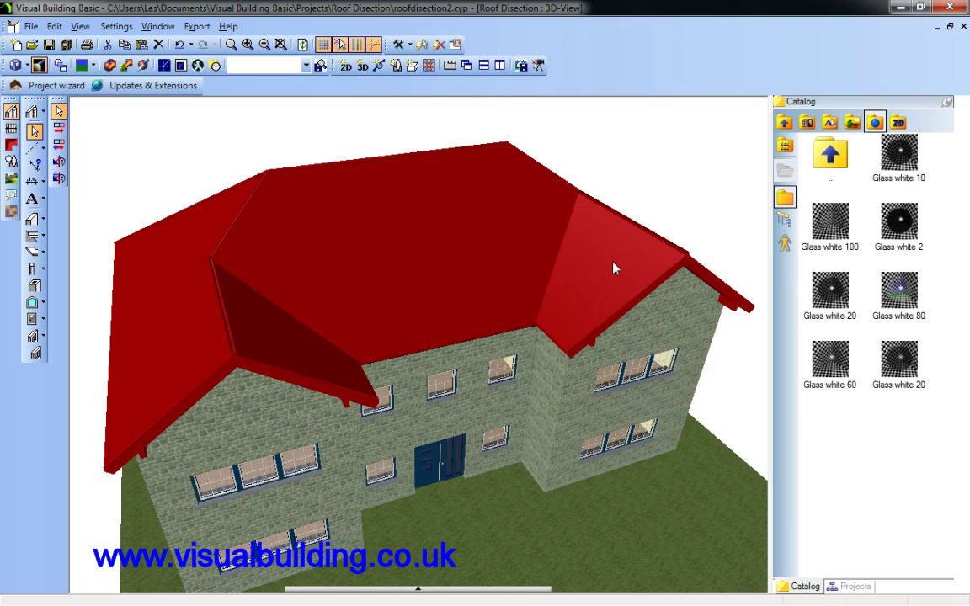
# - Inspect Roof side 1's pitch, height, overhang and both Jamp sill dimensions, then confirm with OK
pyautogui.doubleClick(342, 265)
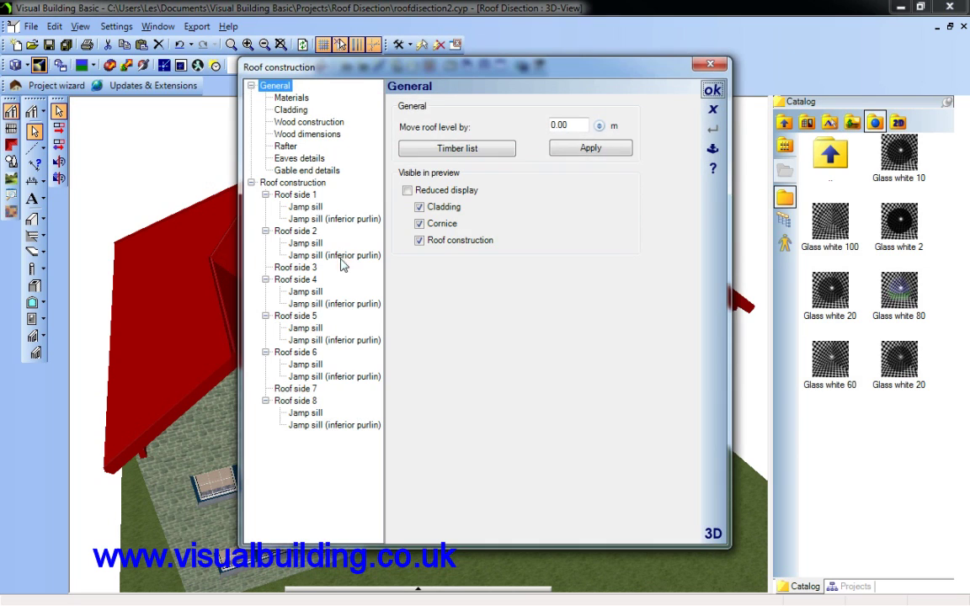
pyautogui.doubleClick(294, 199)
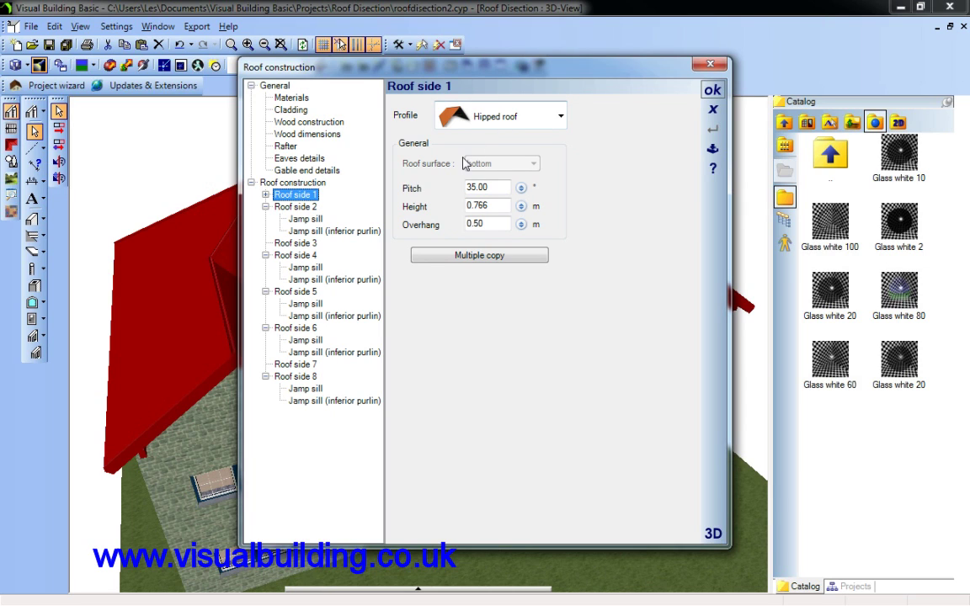
pyautogui.click(266, 194)
pyautogui.click(306, 207)
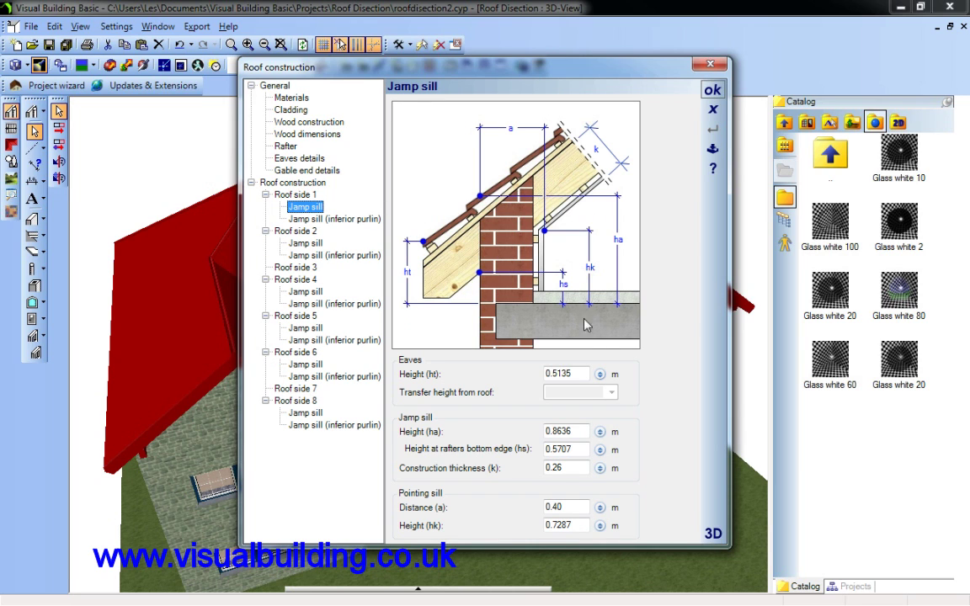
pyautogui.click(316, 219)
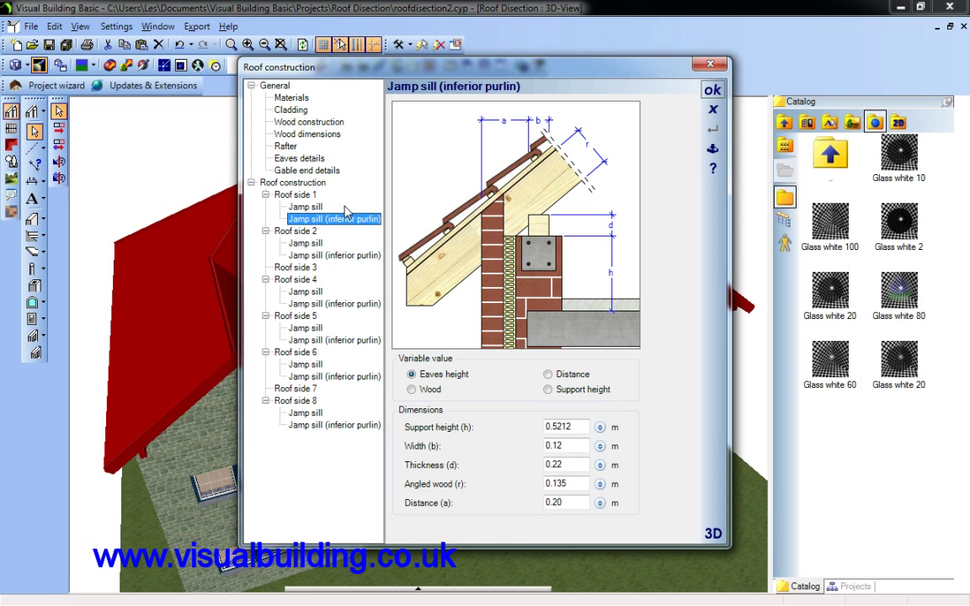
pyautogui.click(712, 91)
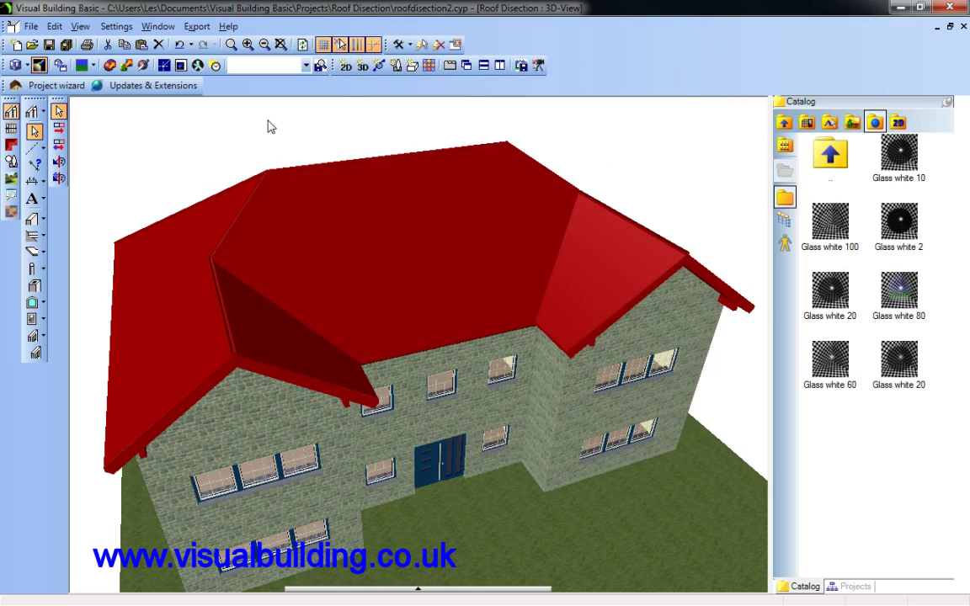